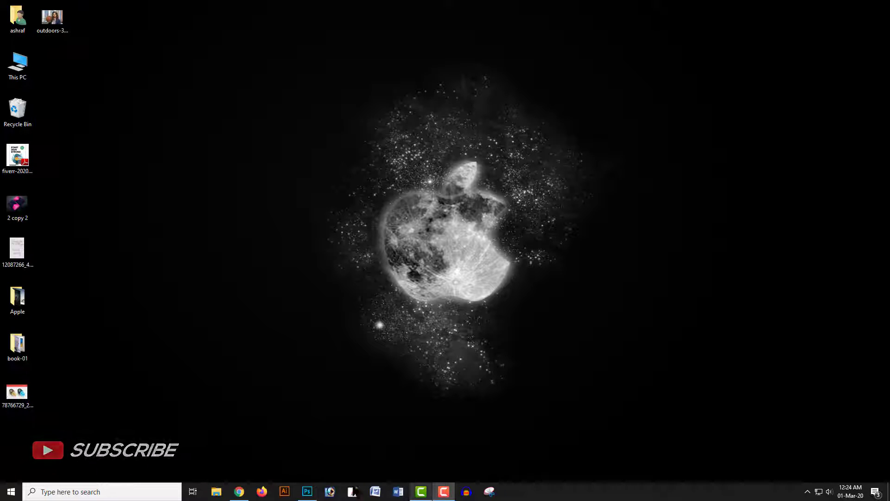
- Bring up Photoshop, pick the Quick Selection tool, and enter Select and Mask
click(308, 492)
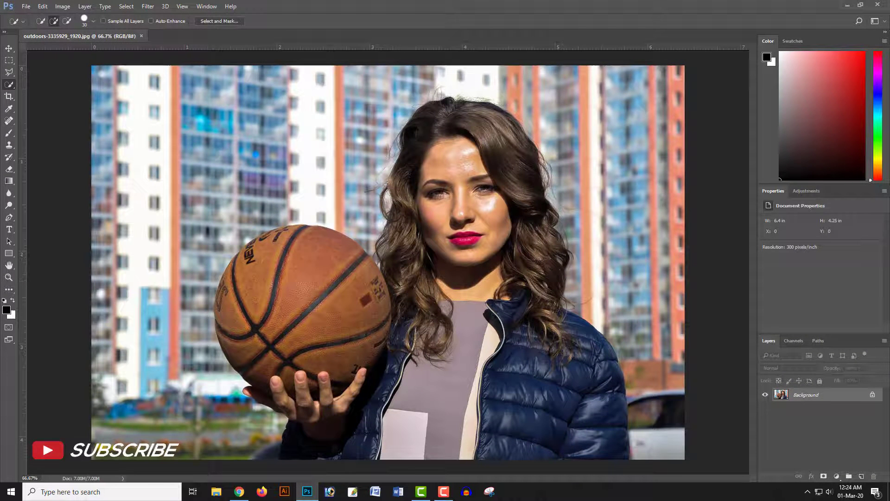
click(9, 48)
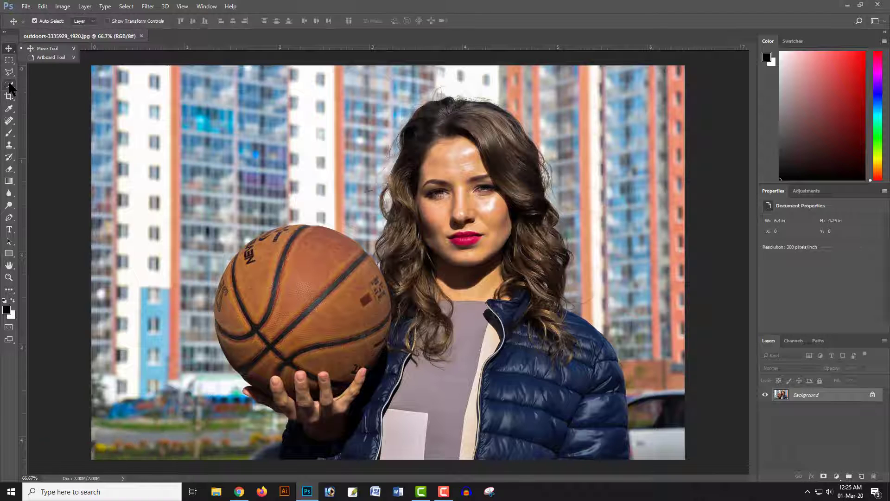
click(9, 83)
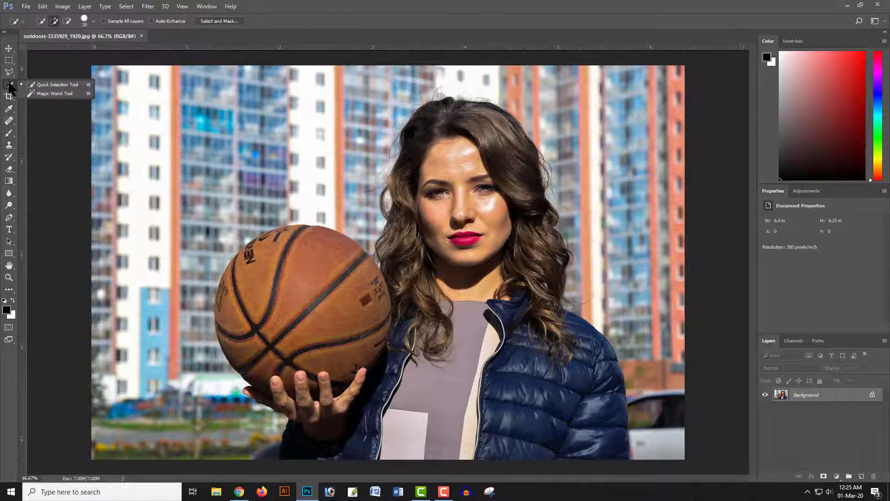
click(230, 23)
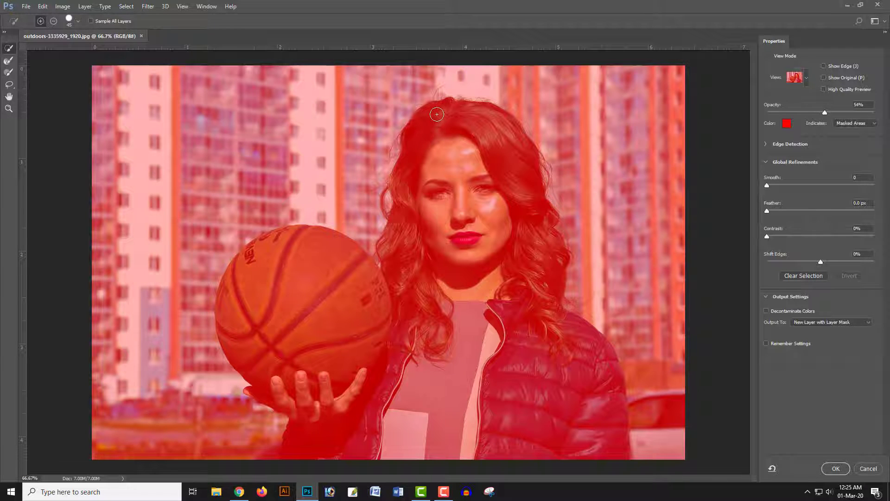
- Brush over the hair, face, jacket, hand and whole basketball to select them
mouse_move(437, 114)
mouse_down()
mouse_move(400, 251)
mouse_move(522, 418)
mouse_move(552, 426)
mouse_up()
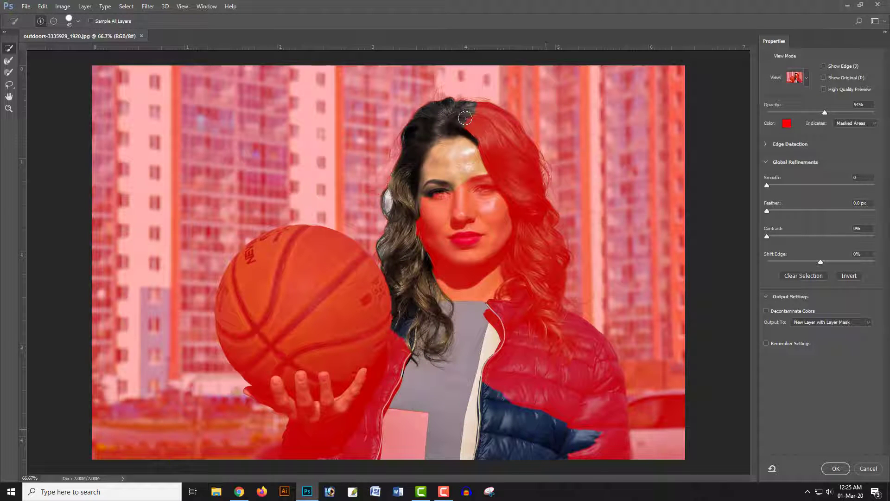
drag(503, 138, 531, 181)
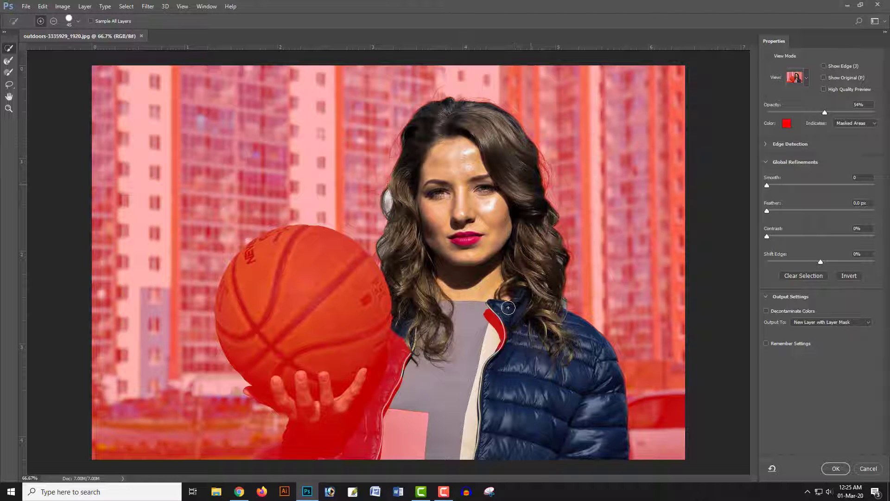
mouse_move(371, 362)
mouse_down()
mouse_move(299, 453)
mouse_move(269, 459)
mouse_up()
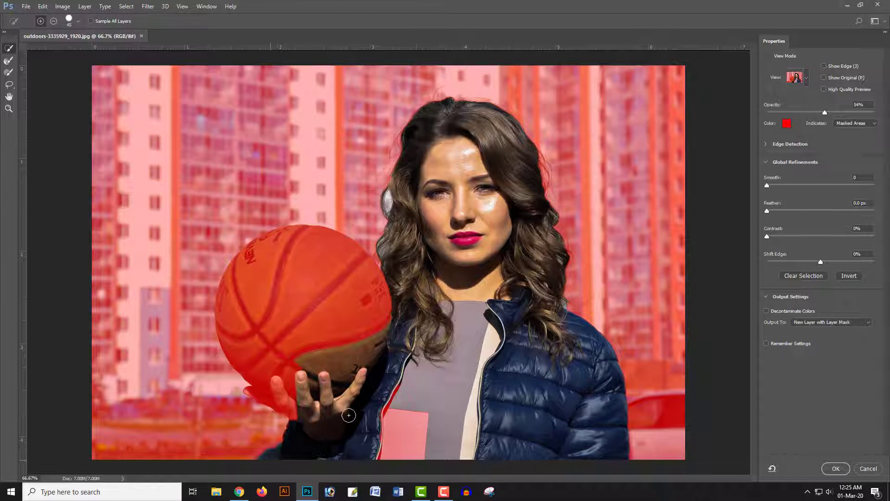
drag(335, 389, 260, 388)
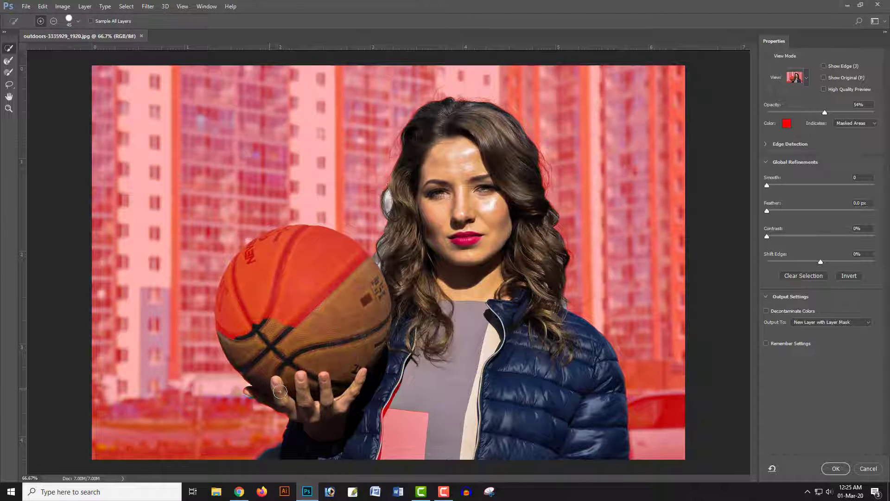
drag(395, 391, 383, 450)
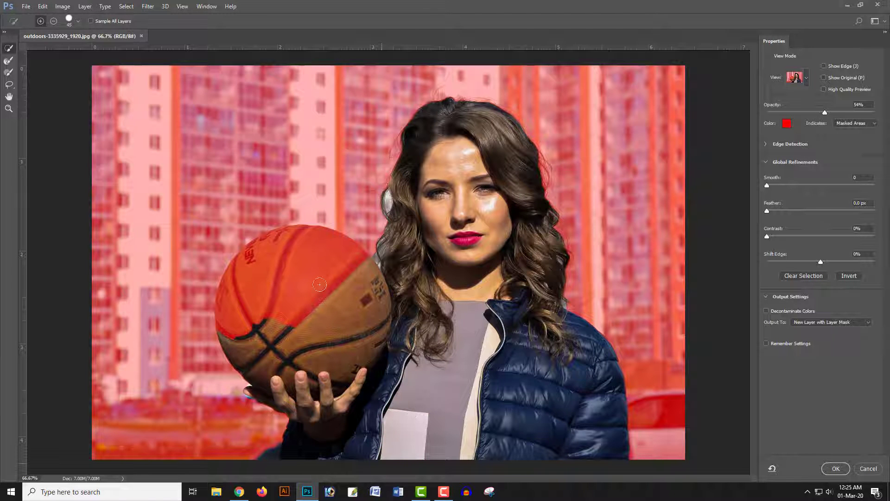
mouse_move(319, 284)
mouse_down()
mouse_move(288, 259)
mouse_move(252, 269)
mouse_up()
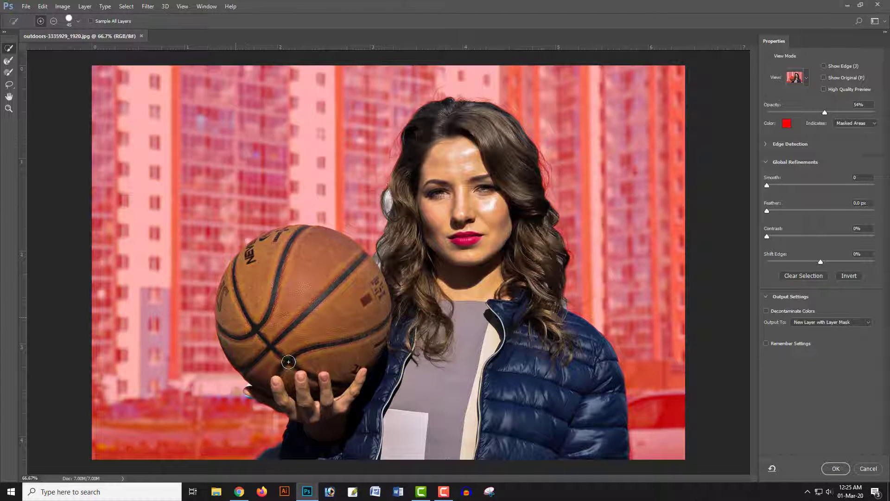
- Trim the selection below the hand and restore its edge against the ball
click(53, 22)
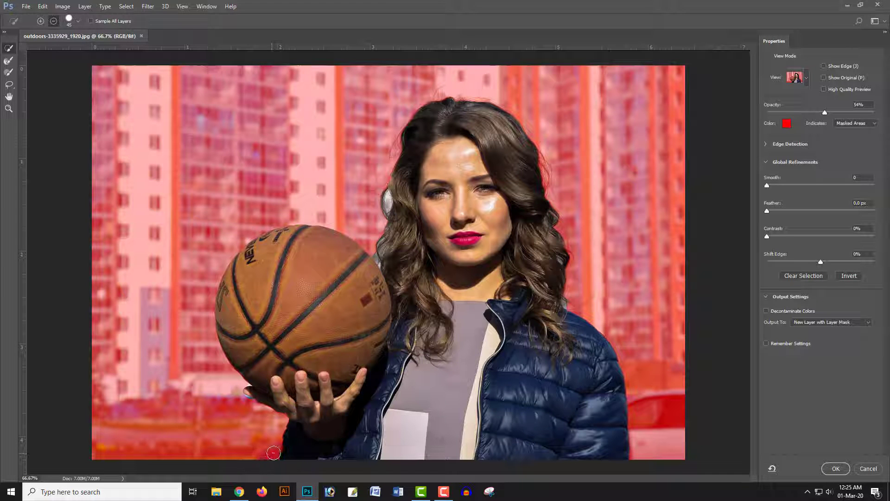
drag(275, 453, 229, 463)
drag(250, 401, 259, 420)
click(40, 21)
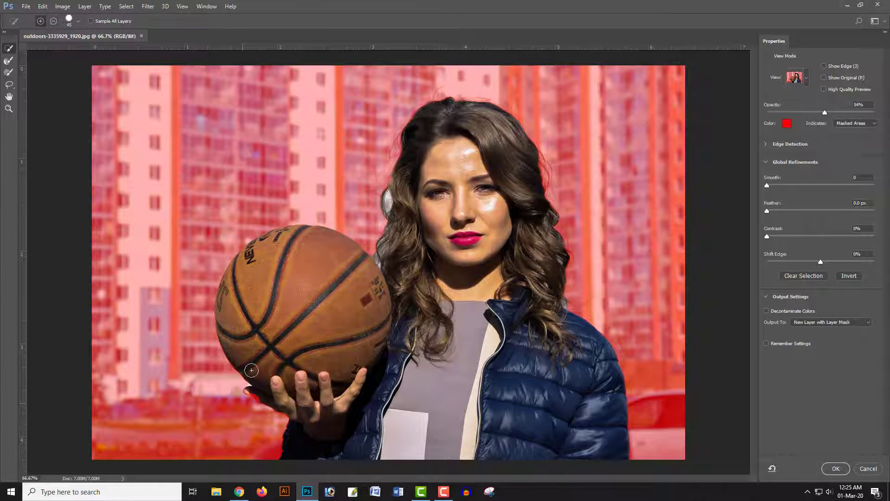
drag(252, 386, 263, 397)
drag(263, 397, 242, 371)
- Extend the hair's left edge and remove the bluish and whitish background patches beside it
mouse_move(446, 135)
mouse_down()
mouse_move(418, 125)
mouse_move(405, 143)
mouse_move(401, 196)
mouse_move(390, 140)
mouse_up()
click(53, 21)
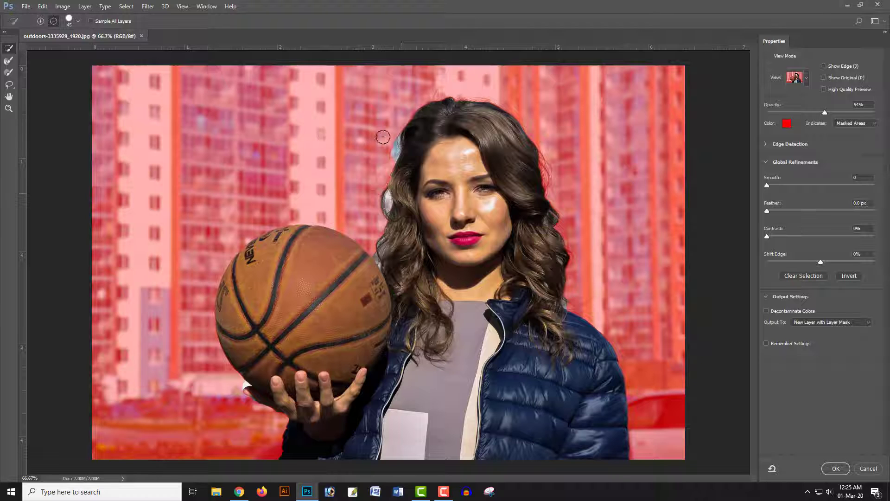
mouse_move(383, 137)
mouse_down()
mouse_move(390, 160)
mouse_move(392, 143)
mouse_up()
drag(380, 194, 386, 214)
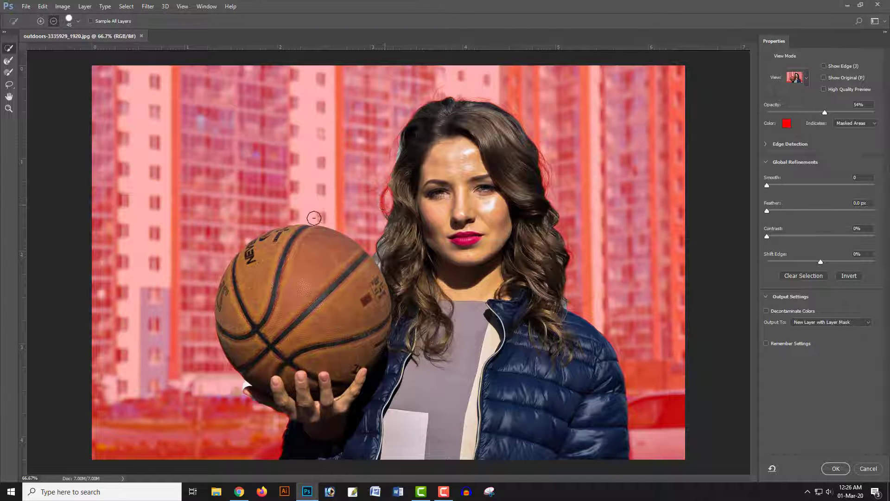
click(41, 21)
mouse_move(399, 187)
mouse_down()
mouse_move(390, 209)
mouse_move(389, 198)
mouse_up()
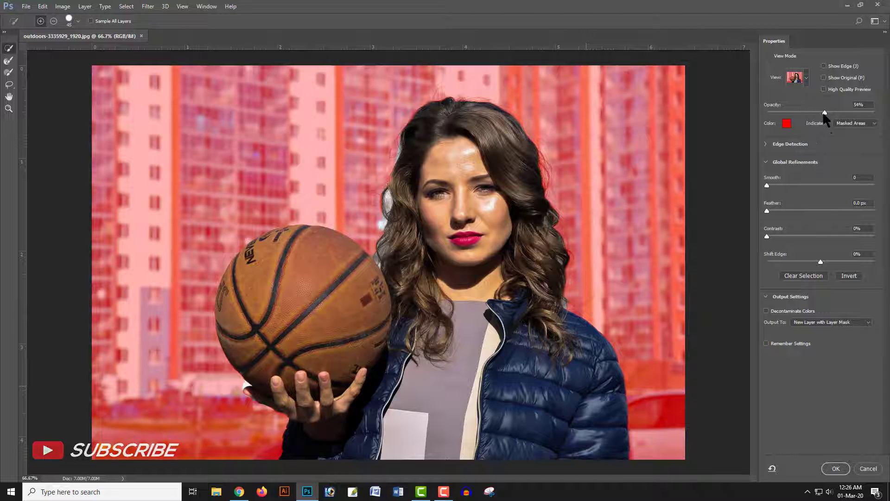
- Set overlay opacity to 26%, then Refine Edge Brush the hair strands left of the face
drag(825, 112, 875, 113)
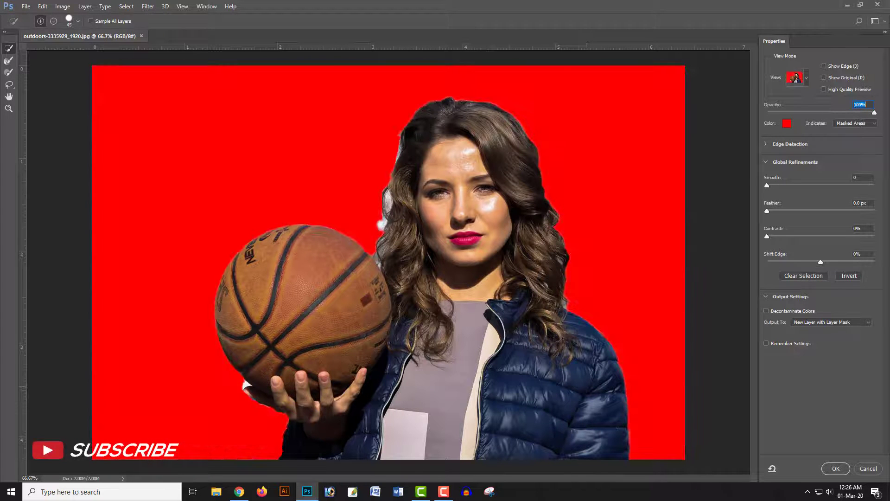
drag(874, 113, 794, 115)
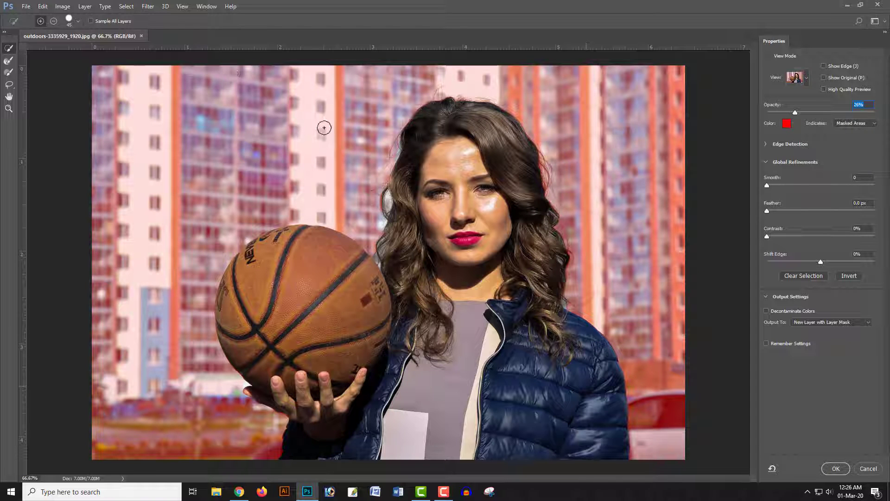
click(7, 60)
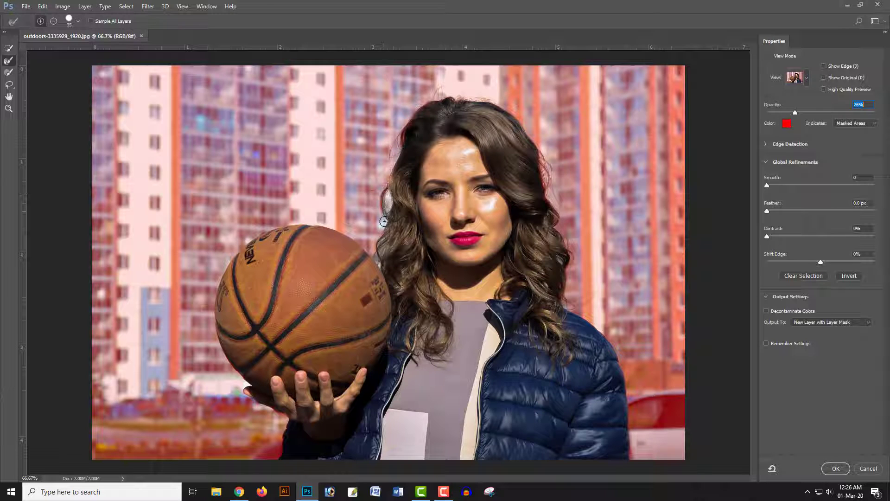
mouse_move(386, 208)
mouse_down()
mouse_move(389, 186)
mouse_move(375, 257)
mouse_move(384, 228)
mouse_up()
drag(383, 177, 392, 153)
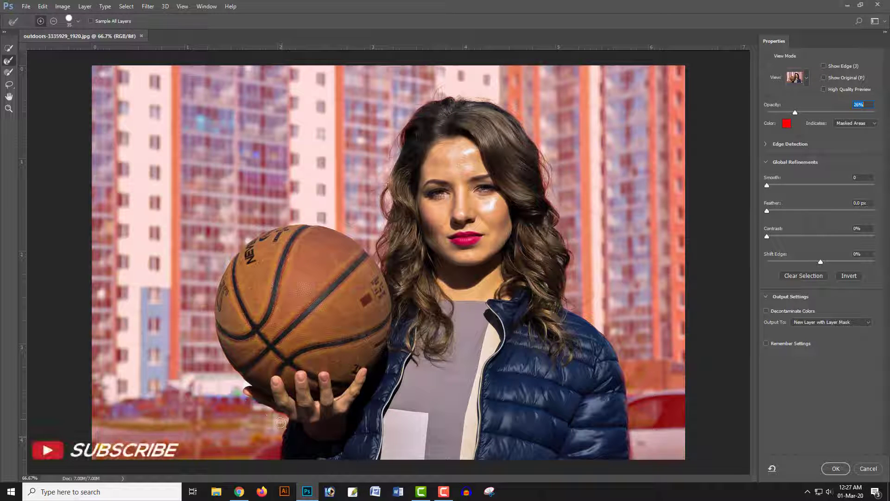
- Output to a new layer with layer mask, then view the mask alone zoomed in and deselect
click(823, 323)
click(847, 344)
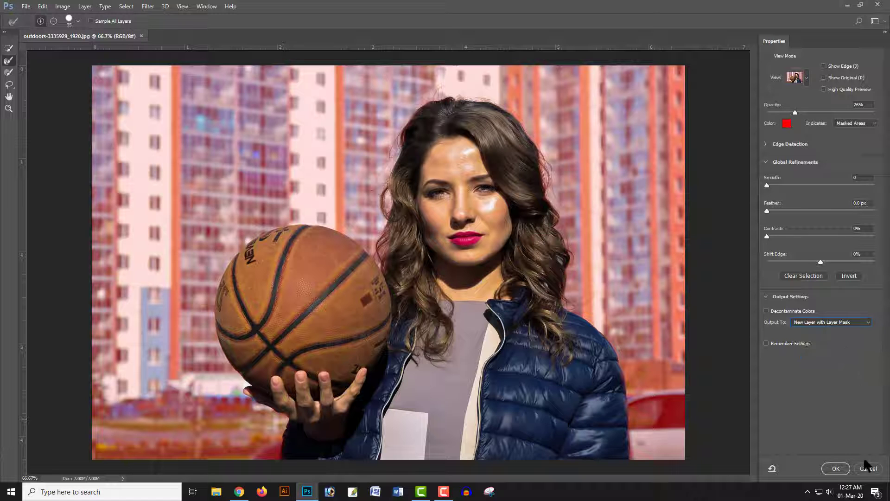
click(837, 469)
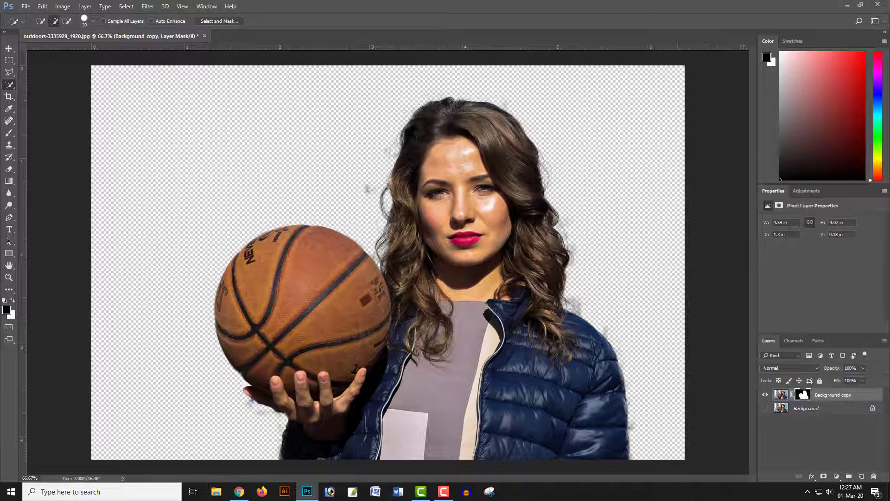
alt+click(805, 395)
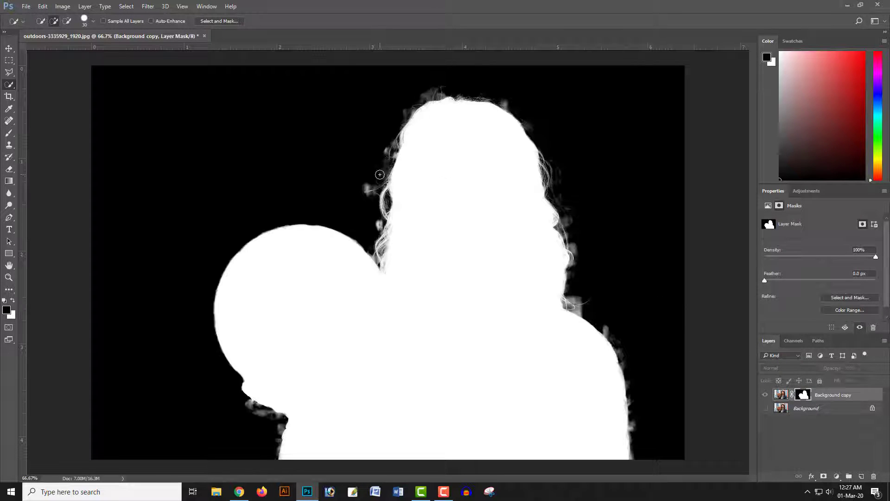
scroll(379, 174, up, 1)
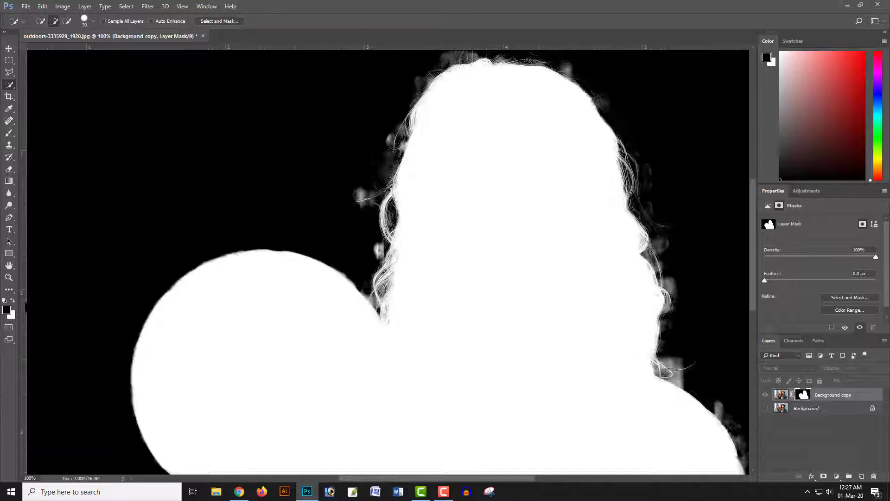
click(361, 191)
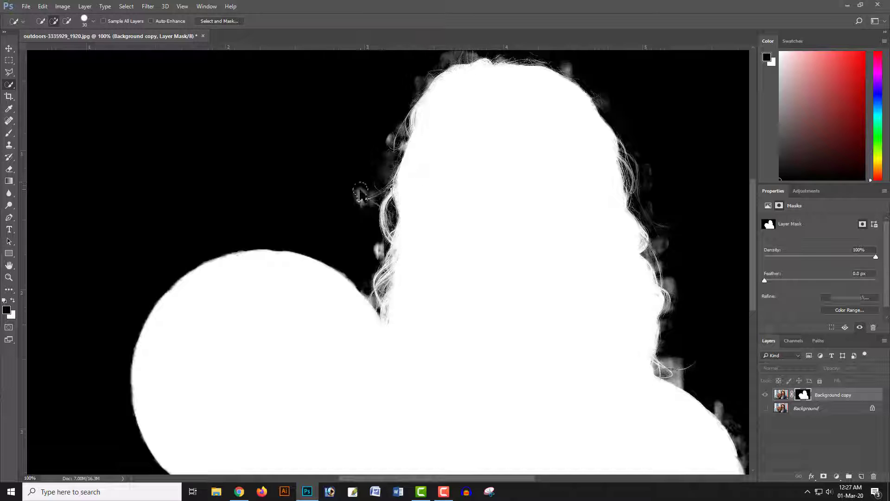
key(ctrl+d)
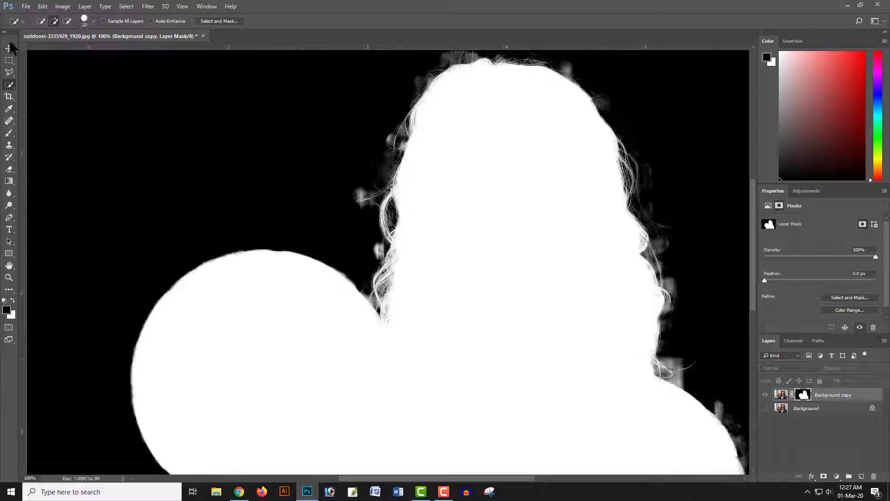
- Choose the Brush tool, shrink it to 100, and set flow to 100%
click(9, 134)
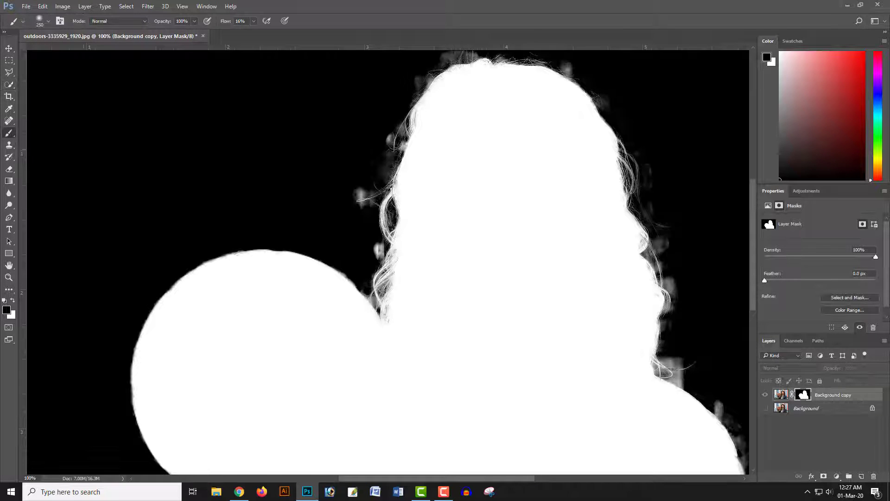
key(bracketleft)
key(bracketleft)
key(bracketleft)
key(bracketleft)
key(bracketleft)
key(bracketleft)
key(bracketleft)
key(bracketleft)
click(12, 302)
click(13, 302)
click(253, 21)
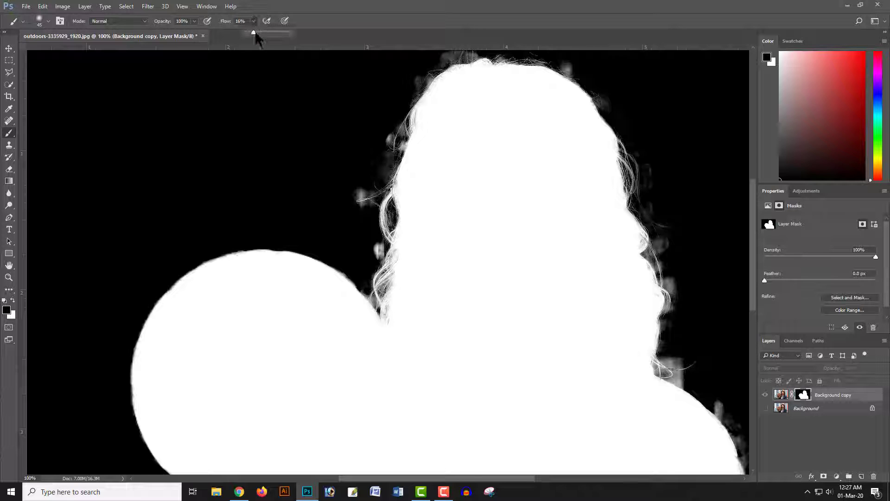
drag(254, 33, 342, 39)
click(361, 188)
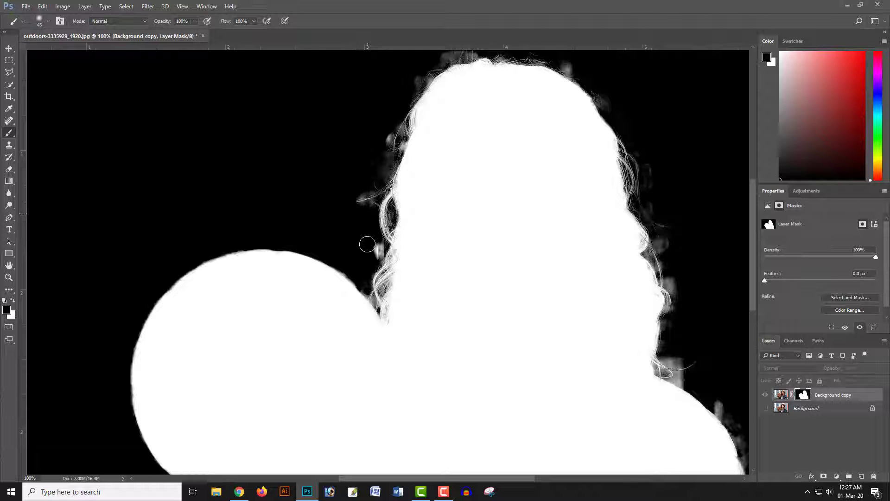
- Paint black over the grey fringe on the hair wisps, right shoulder, lower-left edge and below the basketball
drag(368, 244, 370, 244)
mouse_move(662, 197)
mouse_down()
mouse_move(558, 241)
mouse_move(558, 299)
mouse_up()
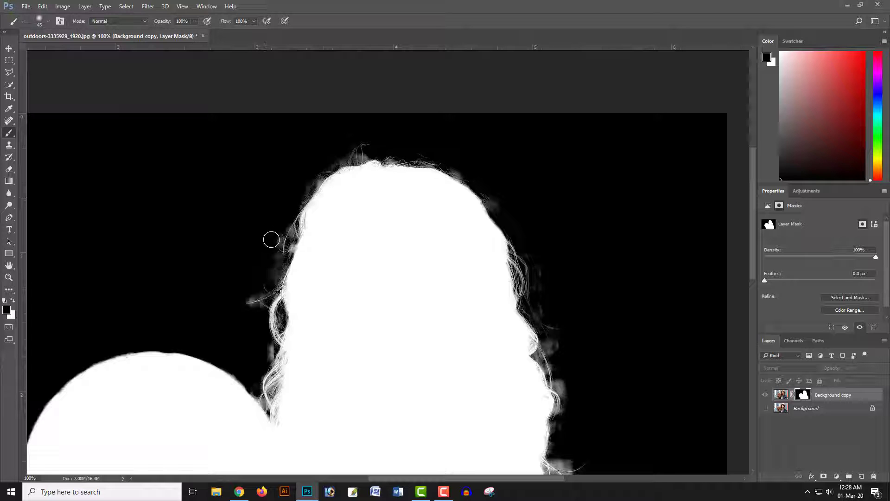
scroll(588, 354, down, 2)
scroll(578, 281, down, 3)
scroll(606, 295, down, 1)
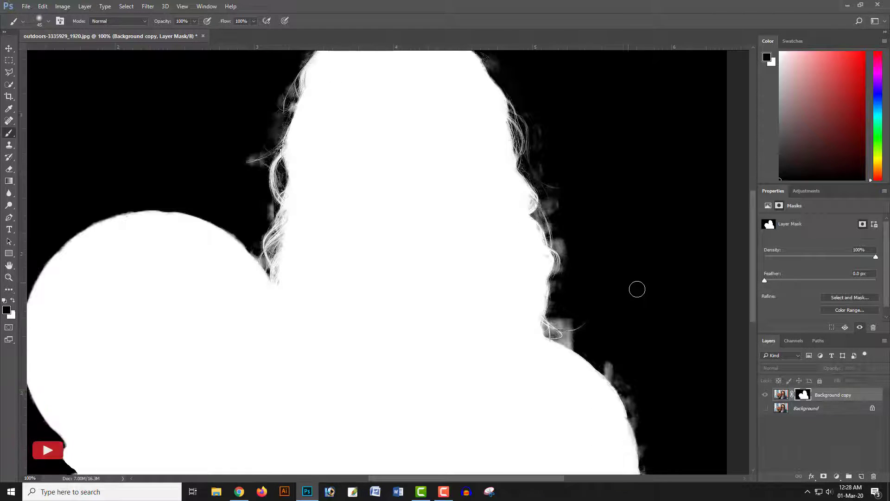
scroll(636, 288, down, 4)
scroll(657, 262, down, 2)
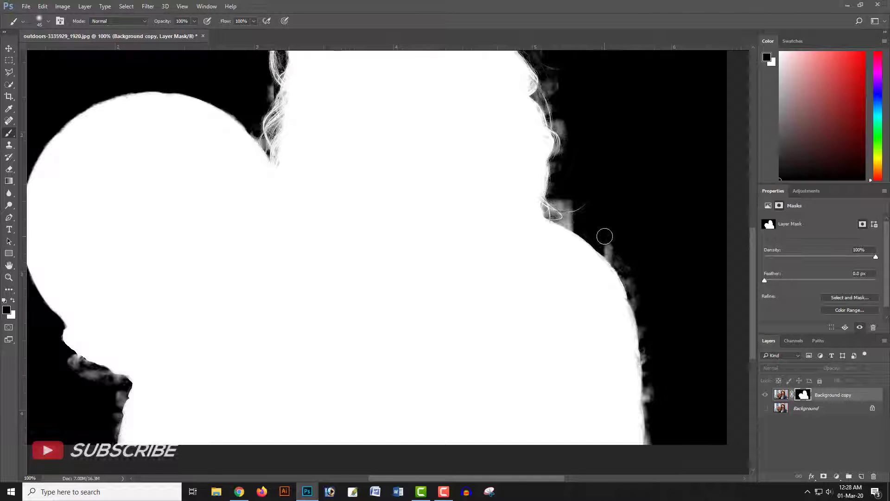
mouse_move(606, 235)
mouse_down()
mouse_move(649, 327)
mouse_move(654, 412)
mouse_move(658, 396)
mouse_up()
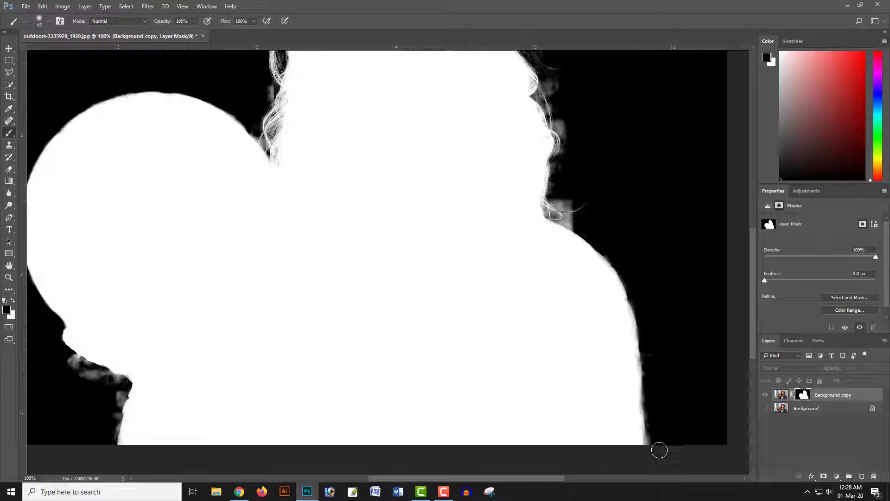
drag(657, 396, 658, 362)
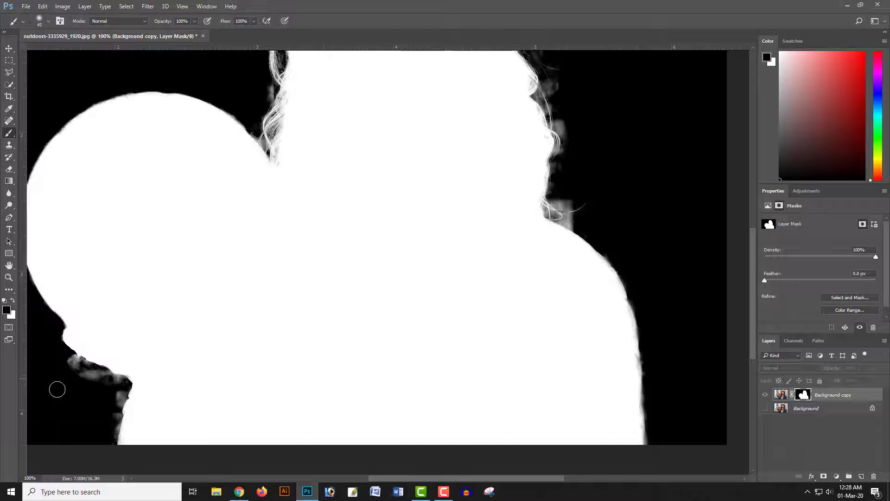
mouse_move(74, 358)
mouse_down()
mouse_move(66, 355)
mouse_move(73, 368)
mouse_move(119, 381)
mouse_move(103, 433)
mouse_up()
mouse_move(91, 379)
mouse_down()
mouse_move(82, 368)
mouse_move(118, 390)
mouse_up()
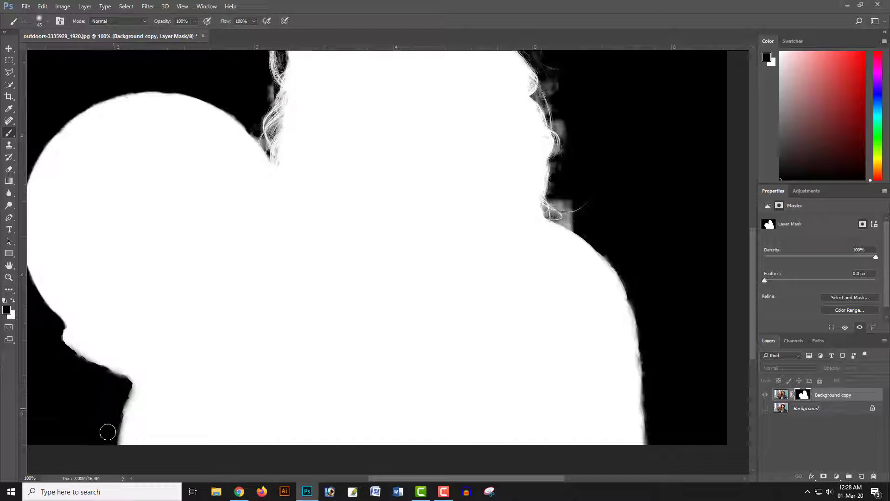
- With a smaller brush, paint out the grey fringe along the right-side hair and higher up
scroll(473, 318, up, 1)
scroll(473, 318, up, 2)
scroll(570, 295, up, 1)
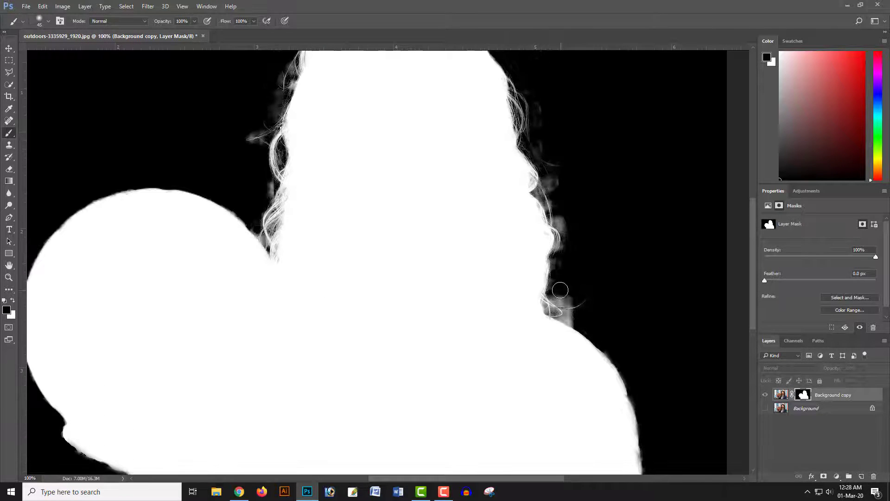
mouse_move(575, 299)
mouse_down()
mouse_move(599, 318)
mouse_move(586, 315)
mouse_up()
key(bracketleft)
key(bracketleft)
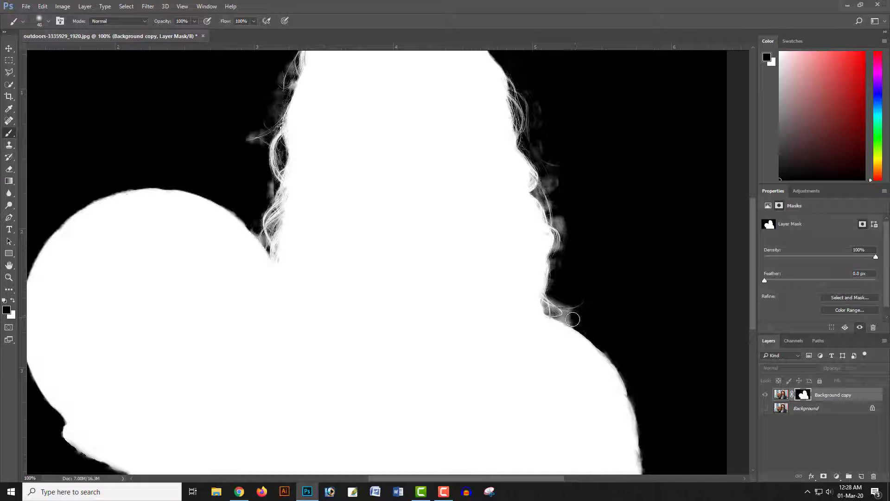
drag(568, 316, 578, 321)
scroll(638, 262, up, 2)
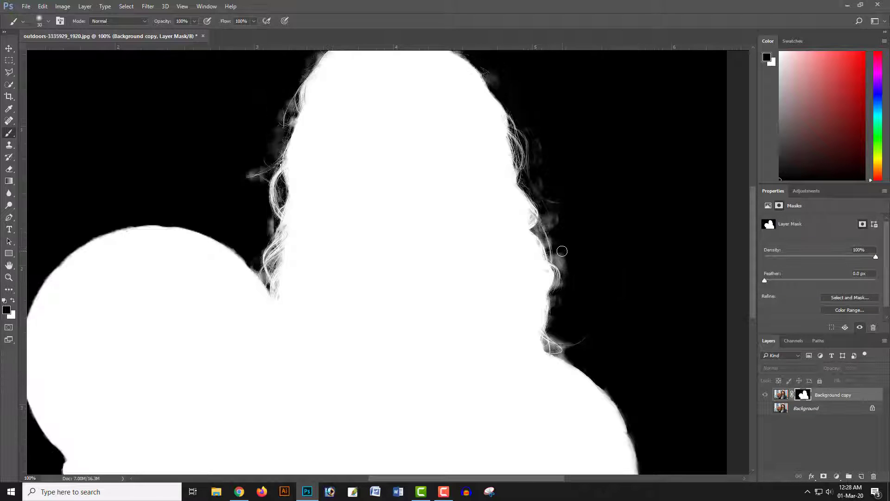
drag(562, 251, 551, 217)
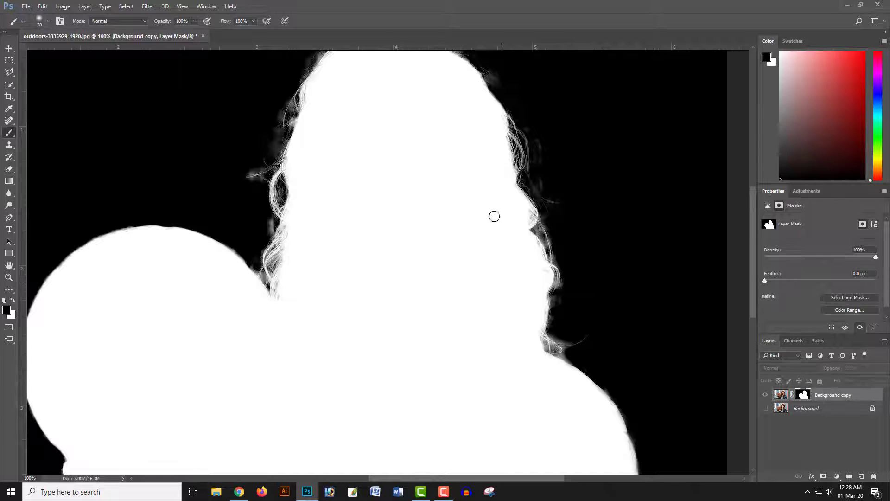
scroll(288, 222, up, 2)
scroll(307, 158, up, 3)
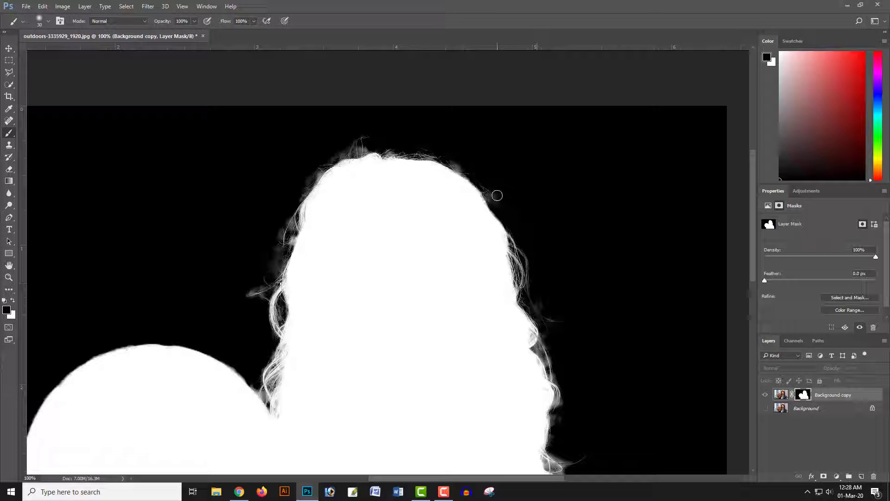
- Toggle the mask view, pan over the head and hair, then return to the colour cutout
alt+click(805, 396)
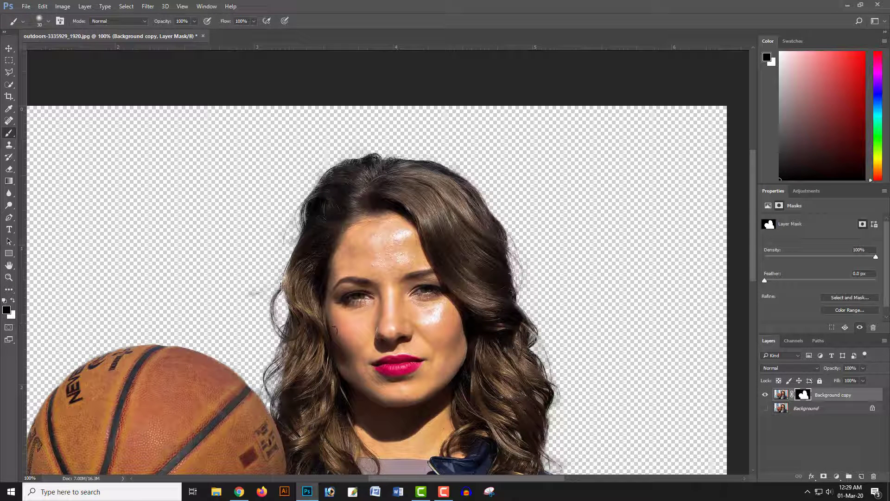
alt+click(805, 395)
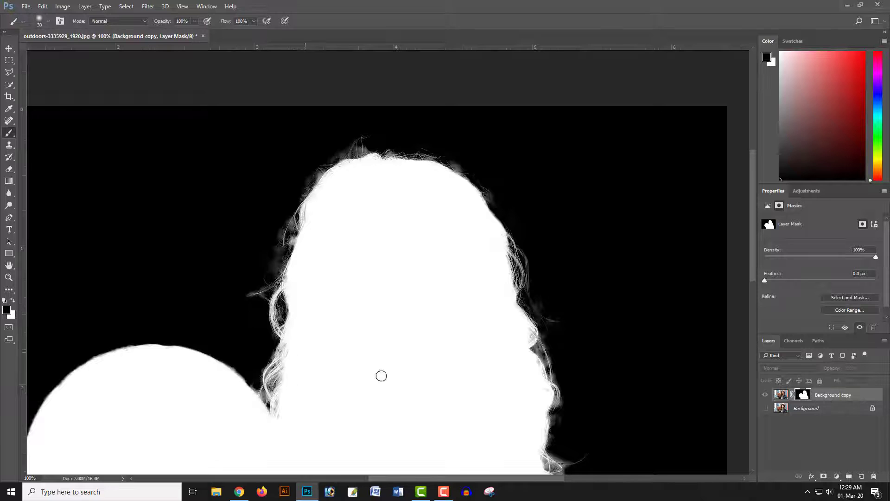
drag(433, 406, 442, 370)
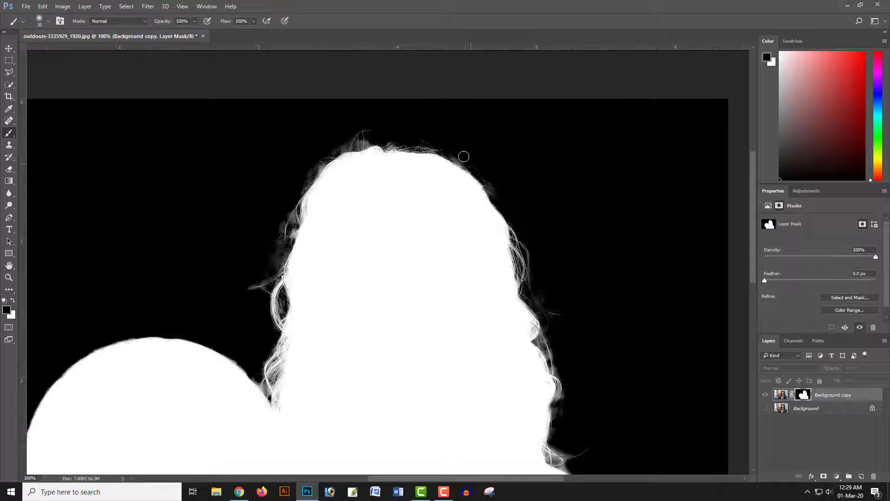
scroll(582, 274, down, 5)
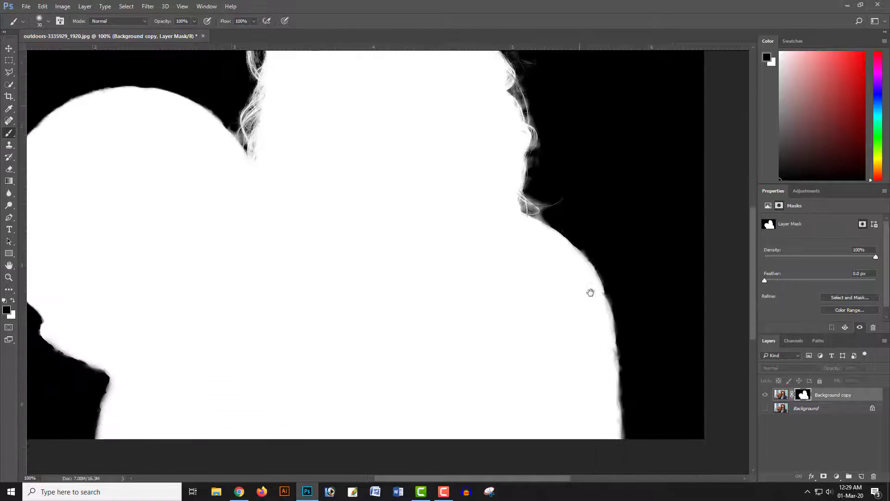
scroll(590, 292, down, 4)
drag(619, 221, 652, 403)
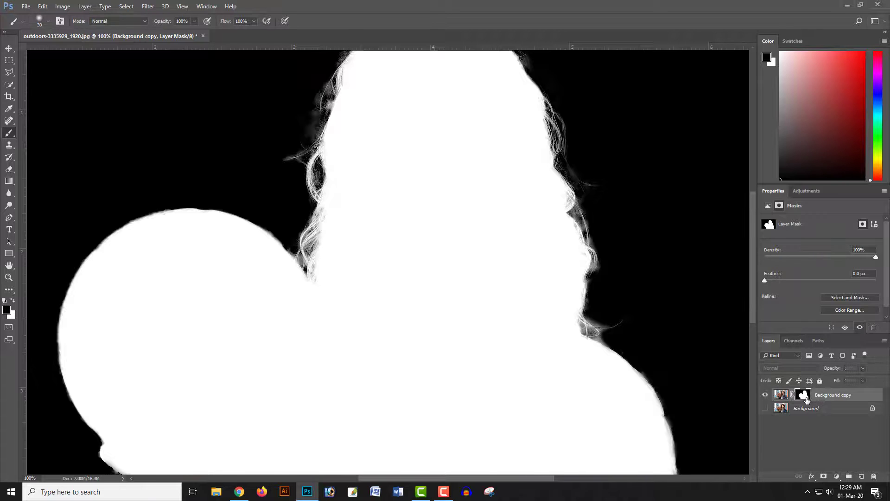
alt+click(805, 397)
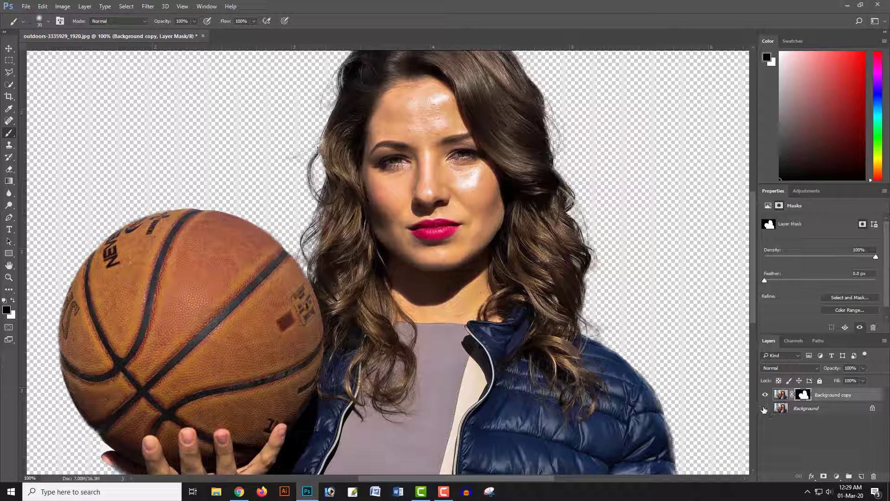
- Duplicate the Background layer with Ctrl+J, fit the image, and make the copy visible
click(815, 412)
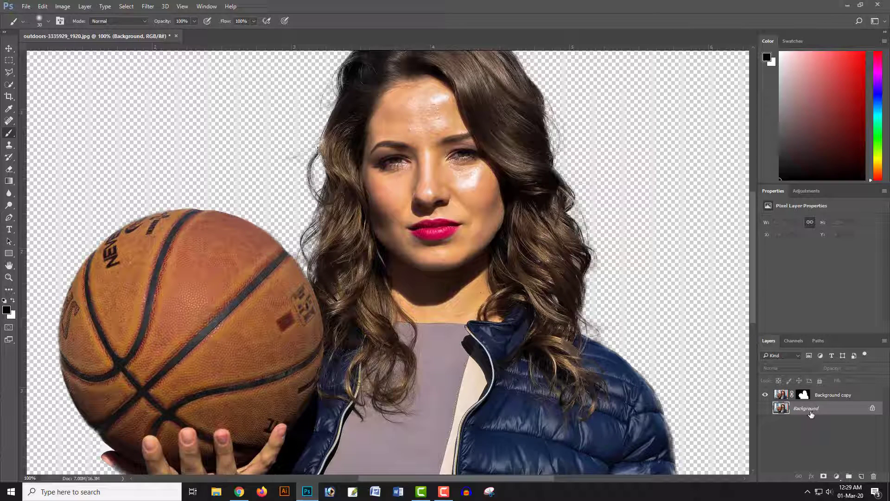
key(ctrl+j)
key(ctrl+minus)
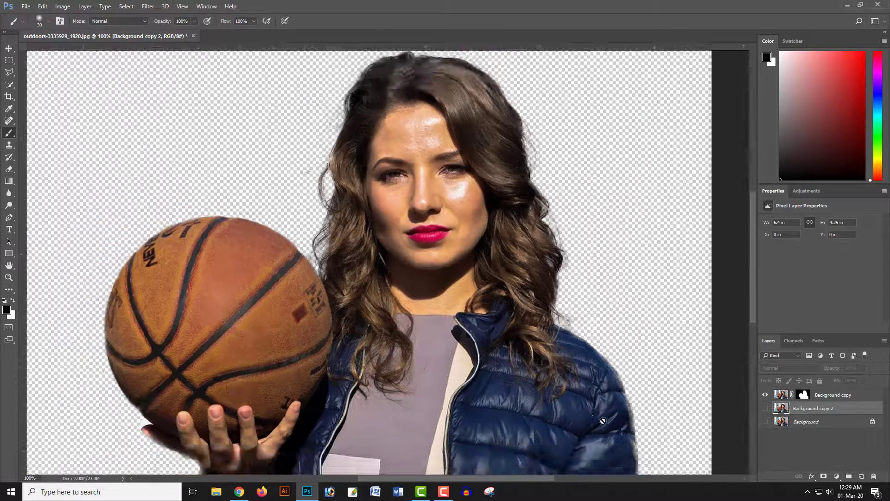
click(766, 408)
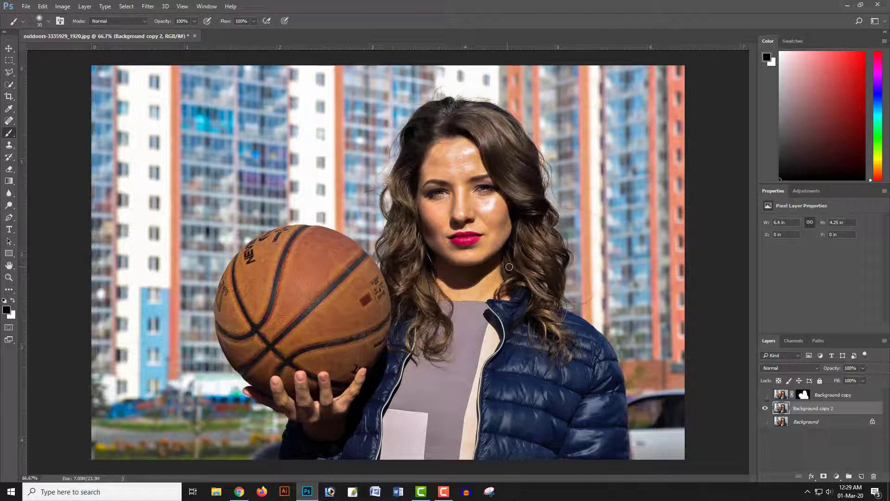
- Draw a loose Lasso outline around the woman and basketball
click(9, 71)
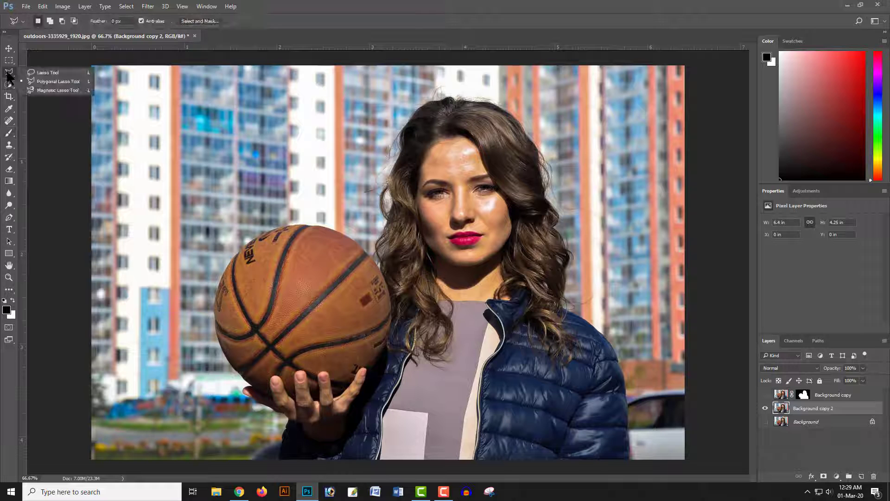
click(42, 71)
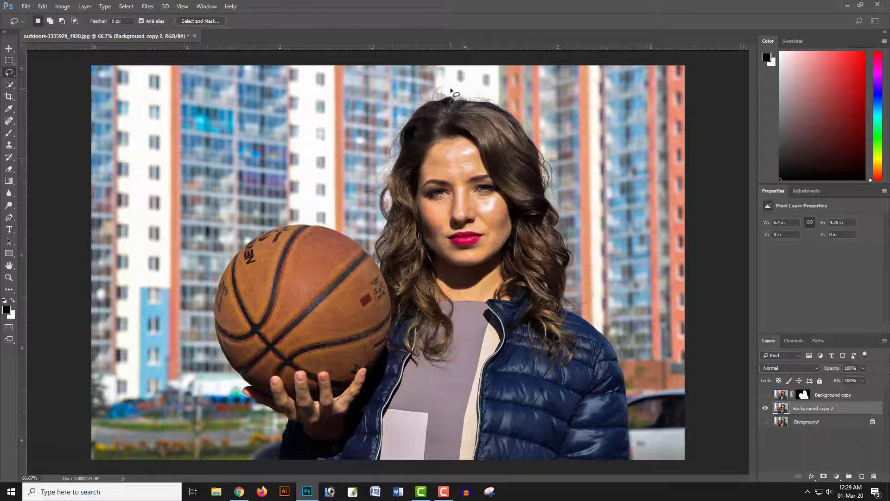
mouse_move(451, 88)
mouse_down()
mouse_move(402, 111)
mouse_move(371, 190)
mouse_move(363, 246)
mouse_move(316, 225)
mouse_move(260, 228)
mouse_move(206, 266)
mouse_up()
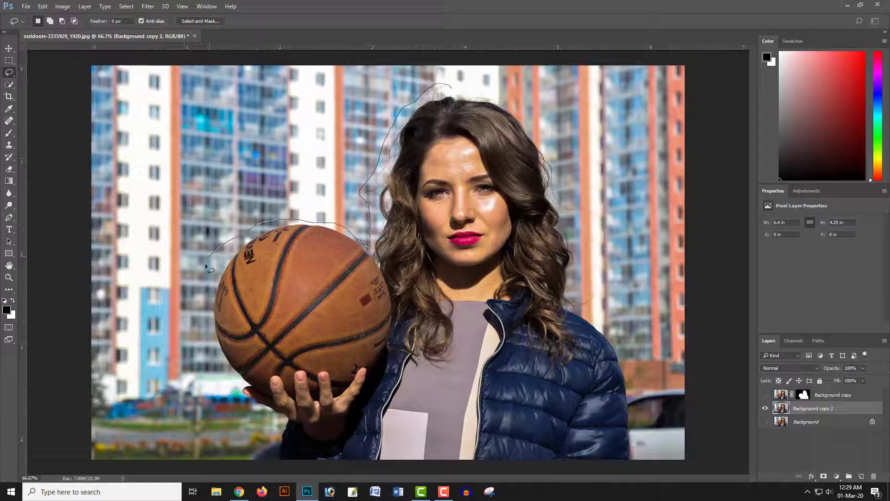
drag(200, 316, 213, 363)
drag(268, 419, 283, 435)
drag(287, 465, 615, 479)
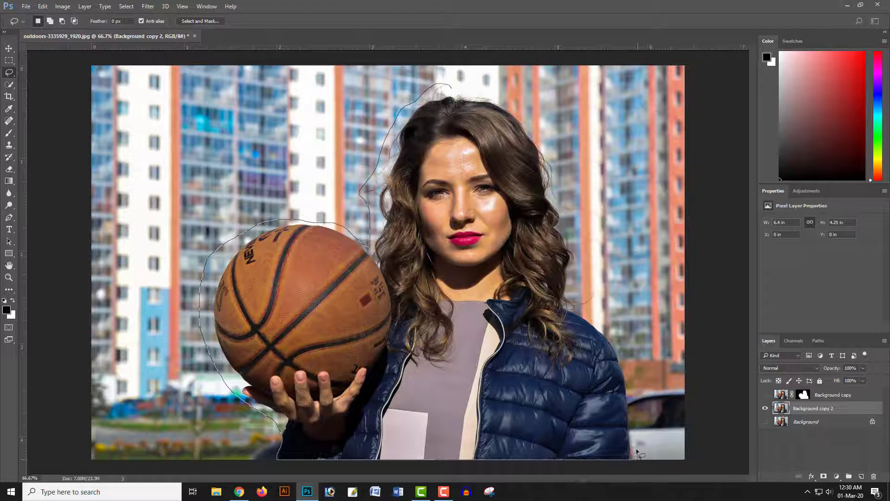
drag(637, 451, 635, 422)
mouse_move(610, 330)
mouse_down()
mouse_move(590, 315)
mouse_move(598, 296)
mouse_move(574, 281)
mouse_up()
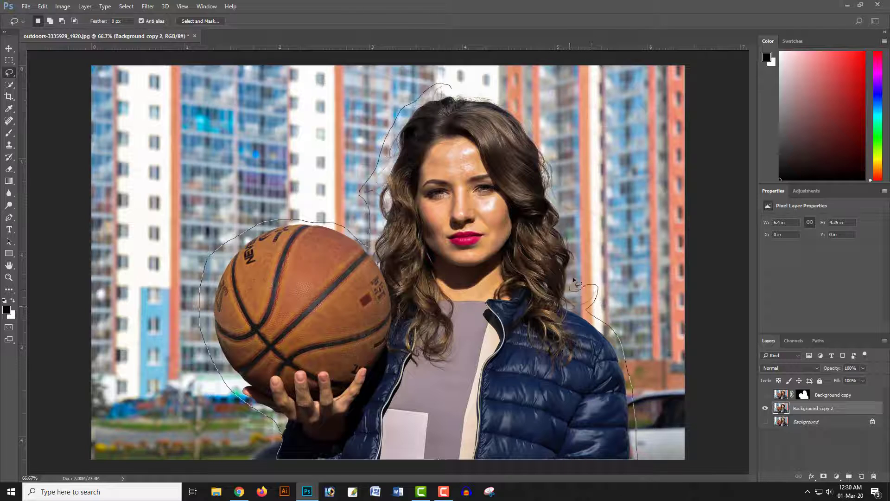
drag(583, 249, 575, 206)
mouse_move(527, 120)
mouse_down()
mouse_move(509, 102)
mouse_move(451, 89)
mouse_up()
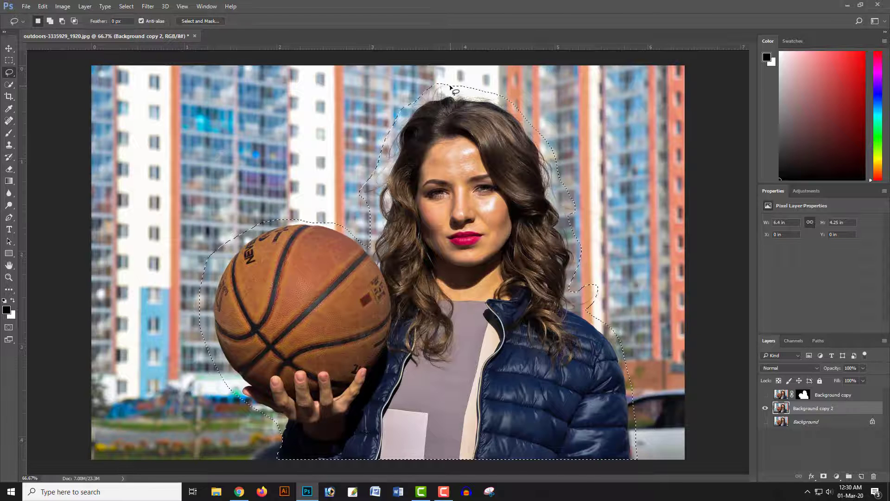
- Fill the lasso selection with Content-Aware contents via Edit > Fill
click(43, 7)
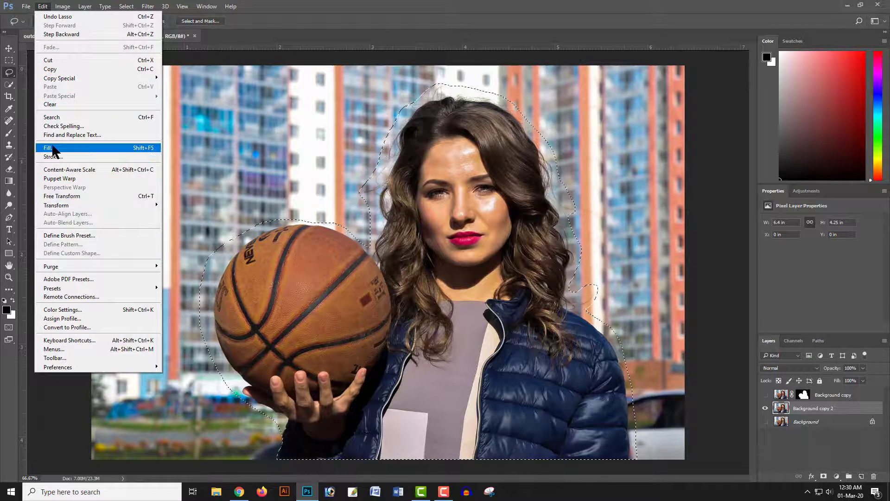
click(53, 148)
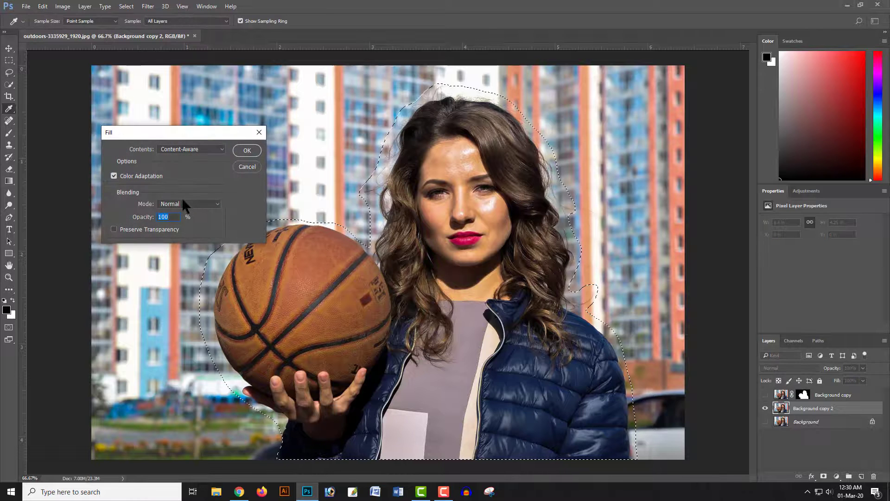
click(245, 150)
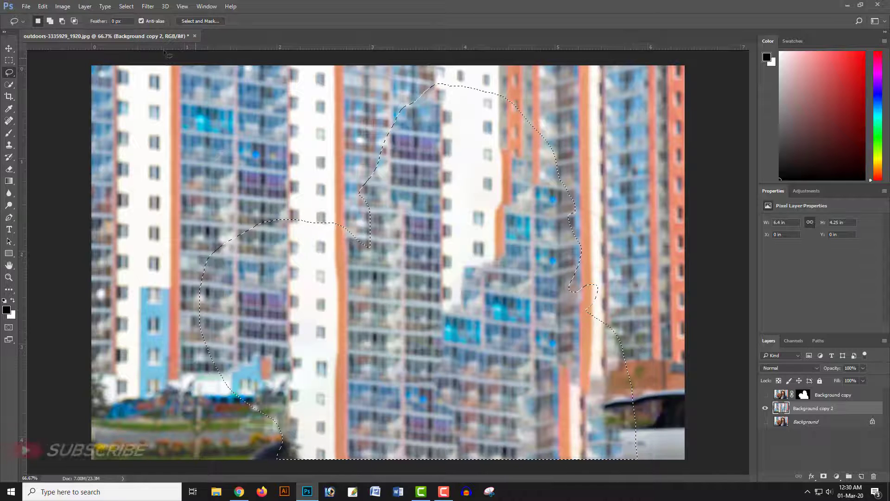
- Deselect, then apply a Gaussian Blur of about 9.6 pixels to Background copy 2
click(125, 6)
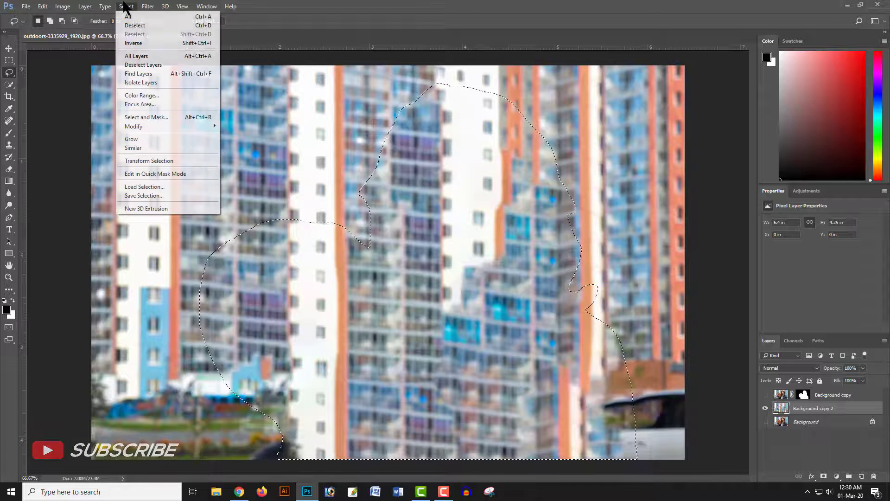
click(137, 26)
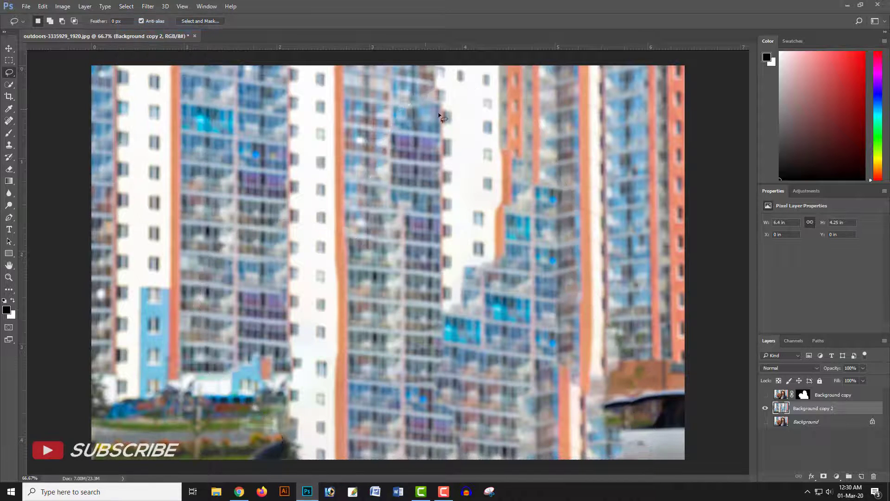
click(148, 6)
mouse_move(152, 108)
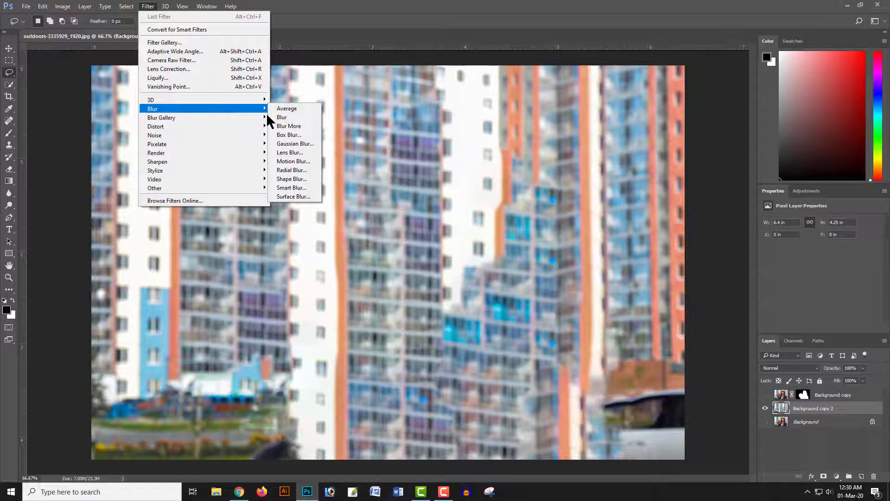
click(310, 143)
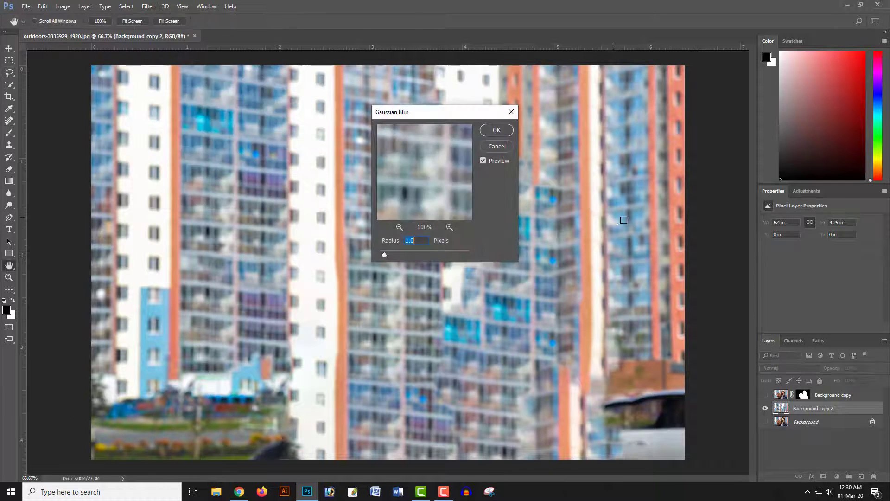
drag(462, 119, 677, 140)
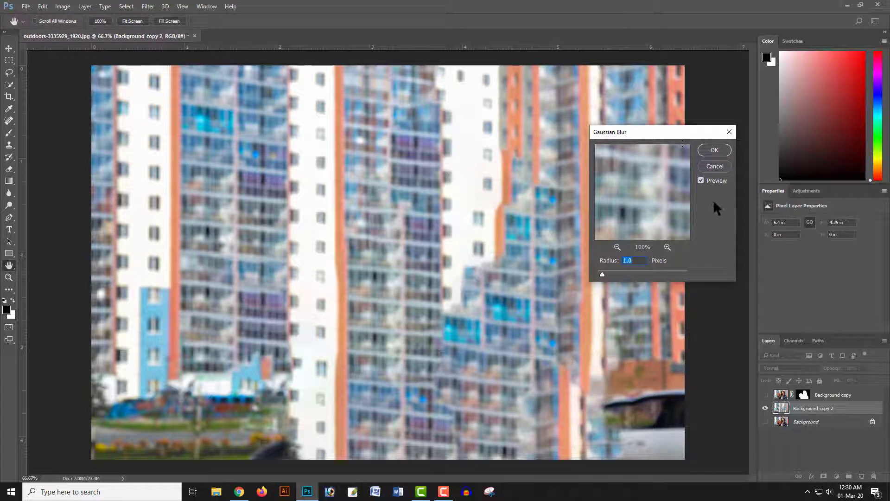
click(602, 275)
drag(638, 275, 639, 275)
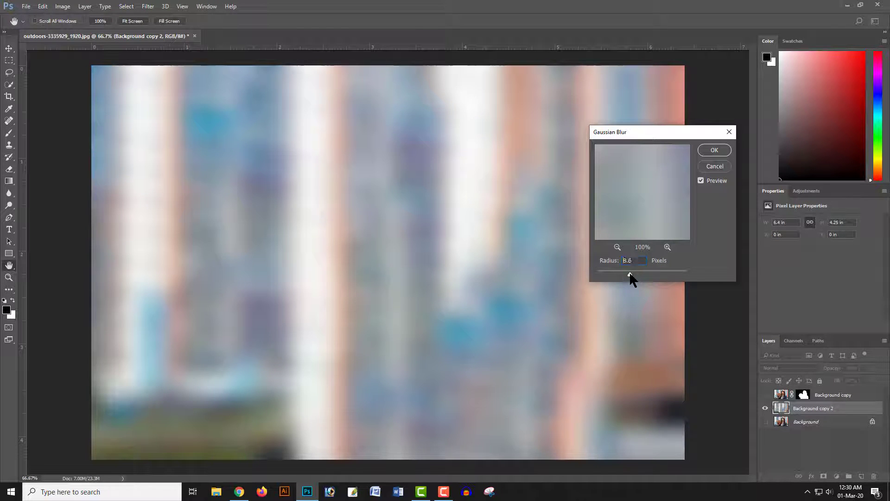
drag(630, 273, 633, 273)
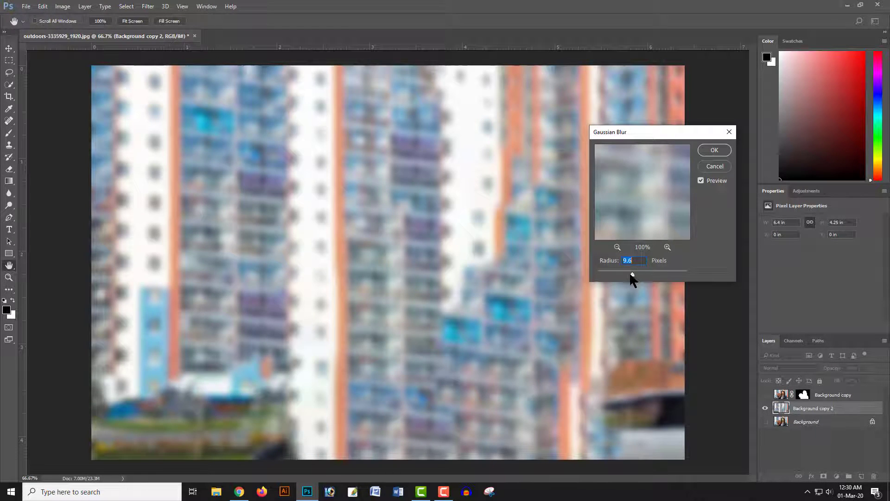
click(713, 149)
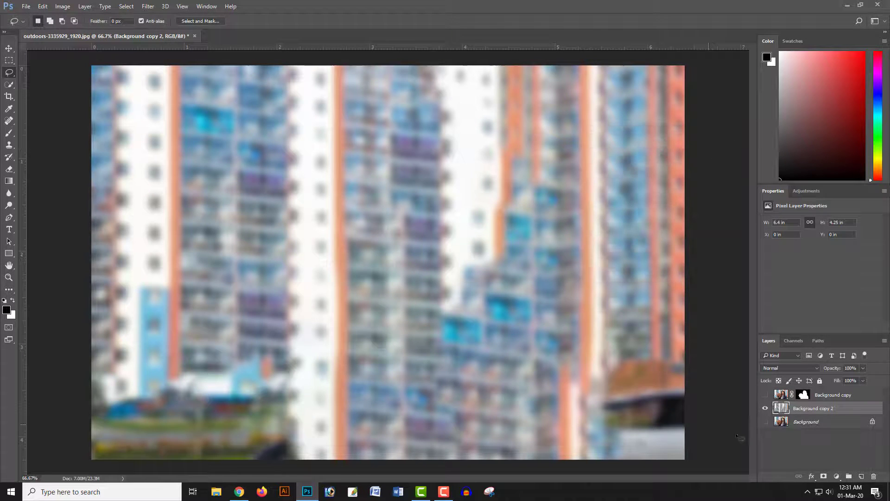
- Show Background copy and group it with Background copy 2 into Group 1
click(765, 395)
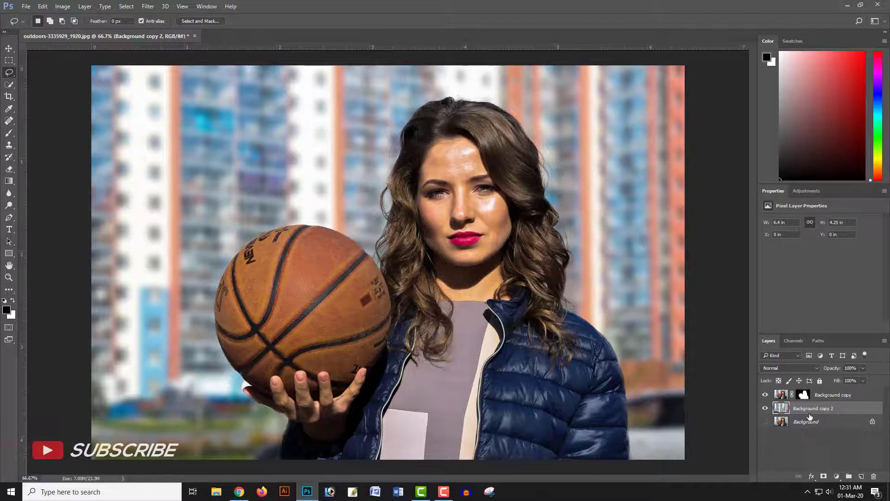
click(820, 398)
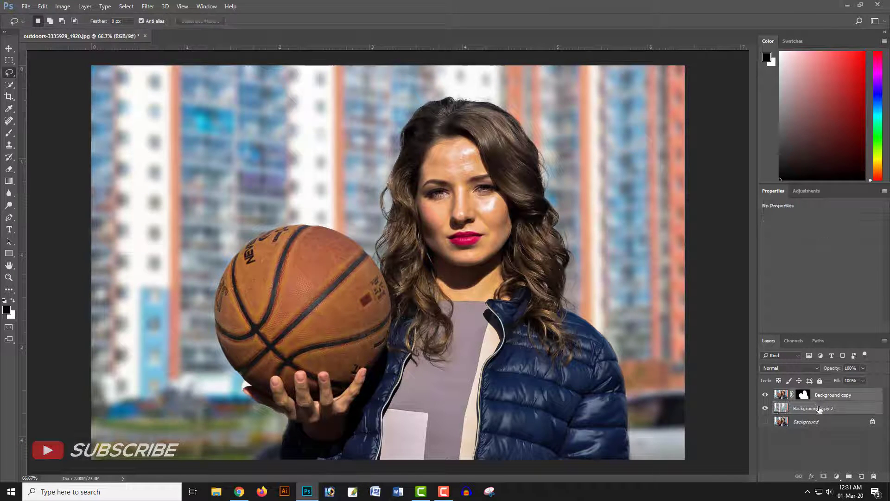
key(ctrl+g)
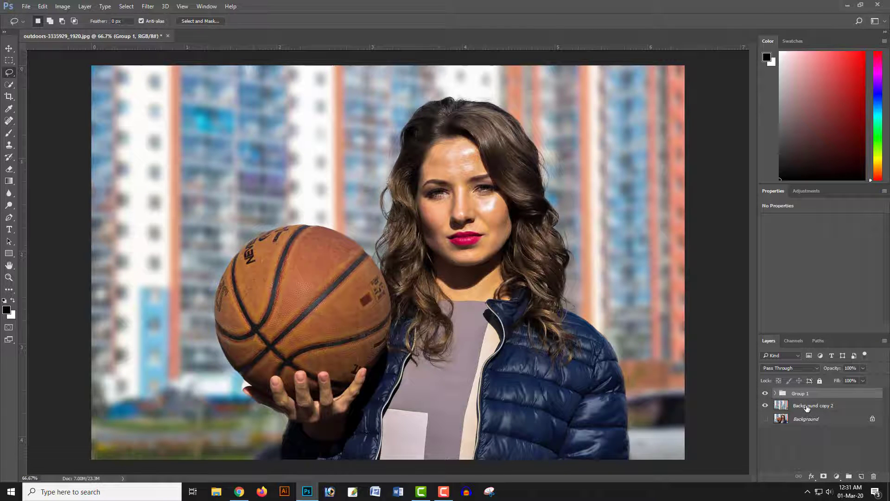
key(ctrl+shift+g)
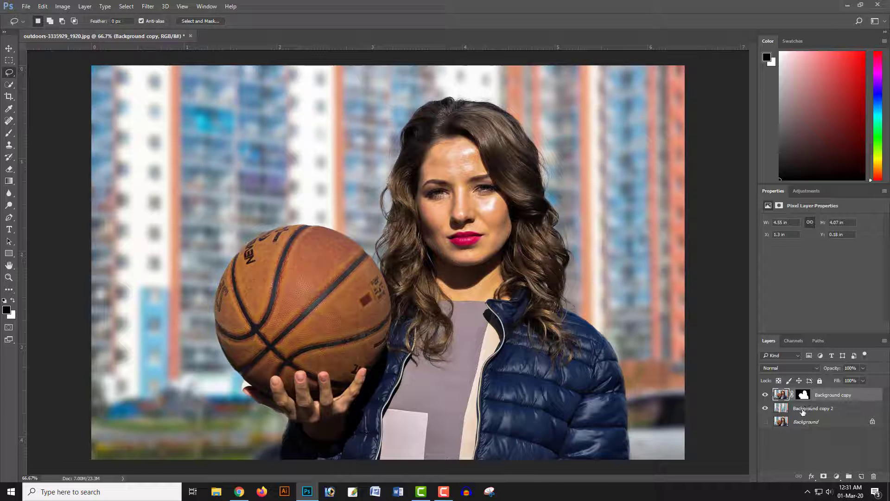
ctrl+click(803, 409)
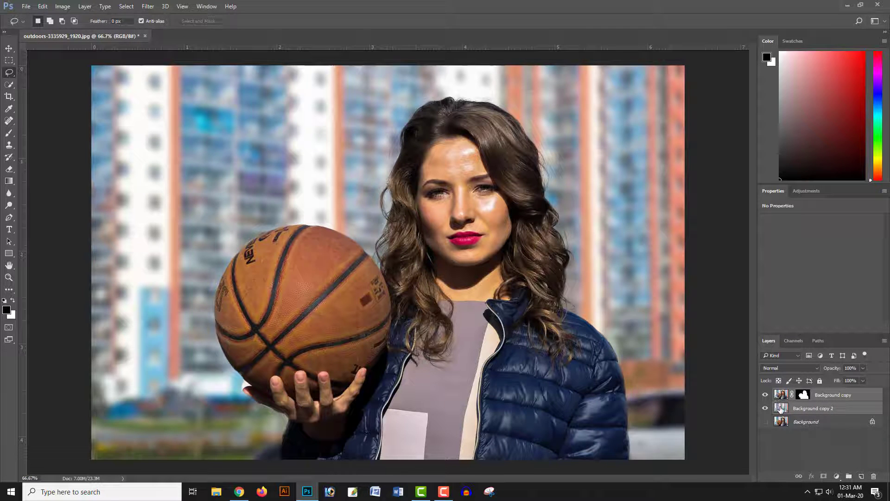
key(ctrl+g)
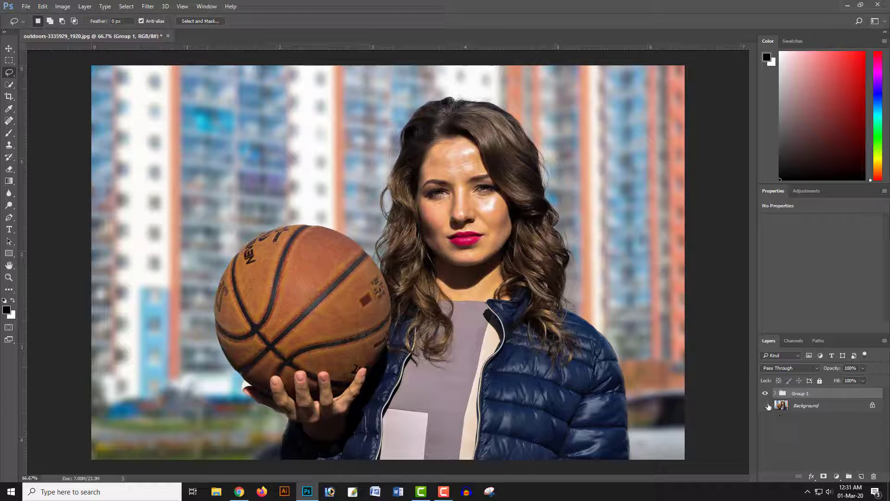
- Toggle Group 1's visibility to compare before and after, then expand it and select Background copy 2
click(766, 394)
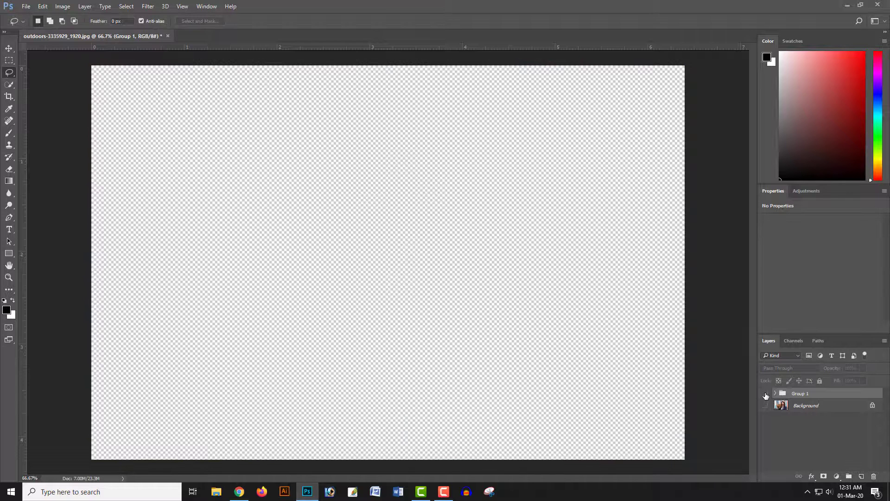
click(765, 394)
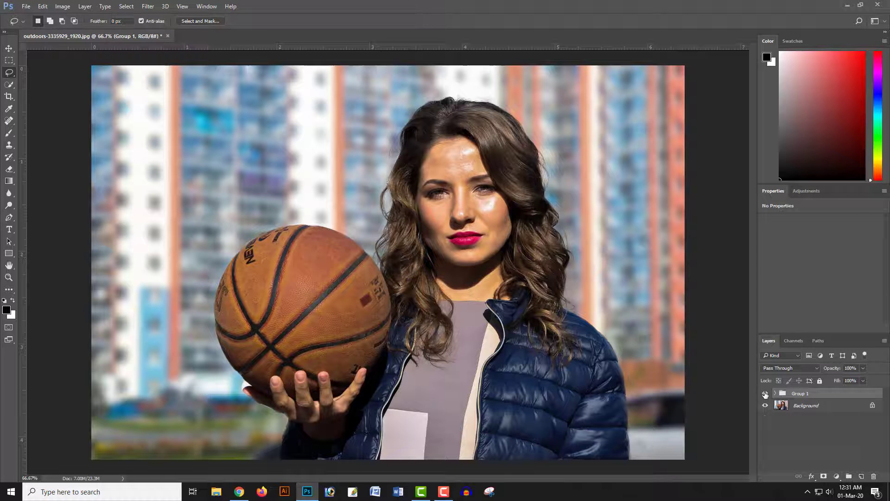
click(766, 394)
click(766, 394)
click(766, 394)
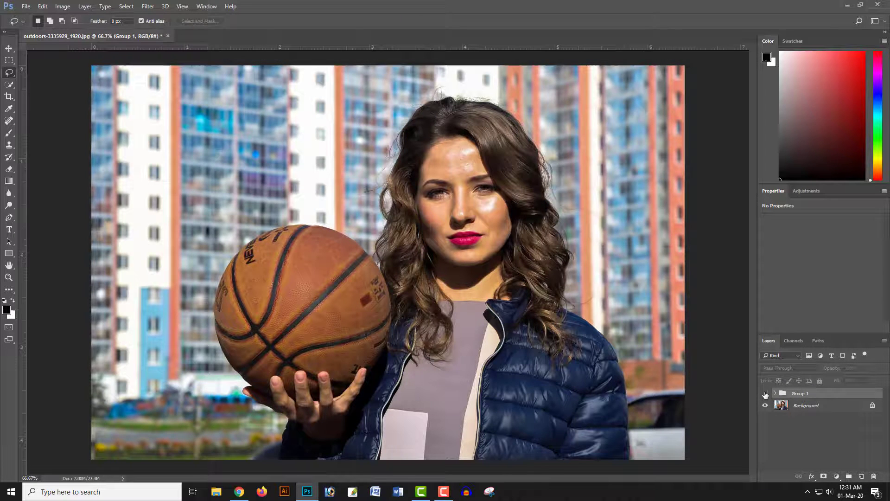
click(766, 394)
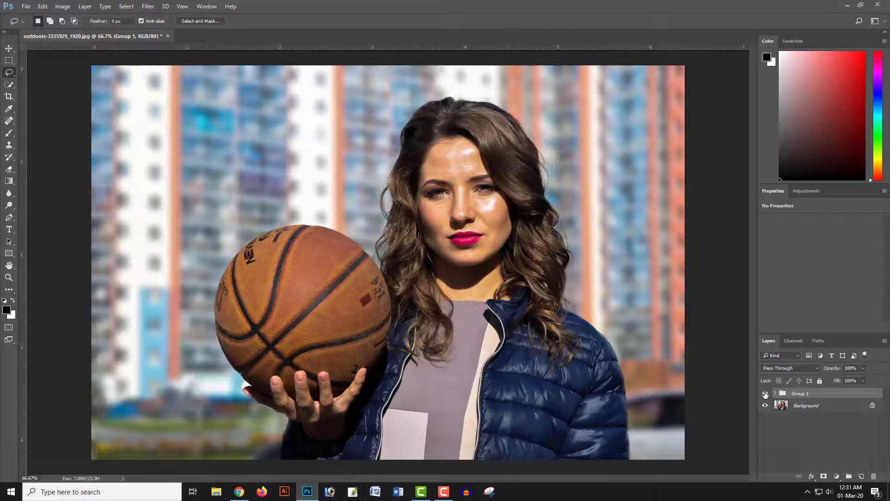
click(765, 395)
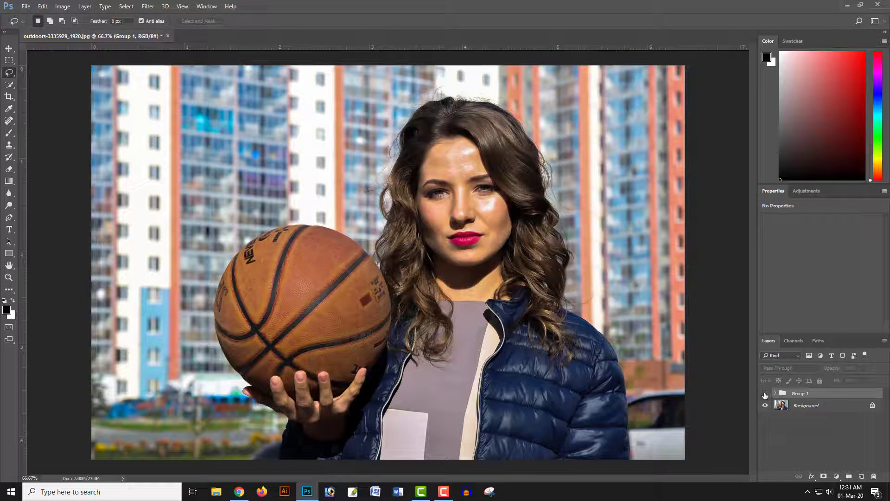
click(765, 394)
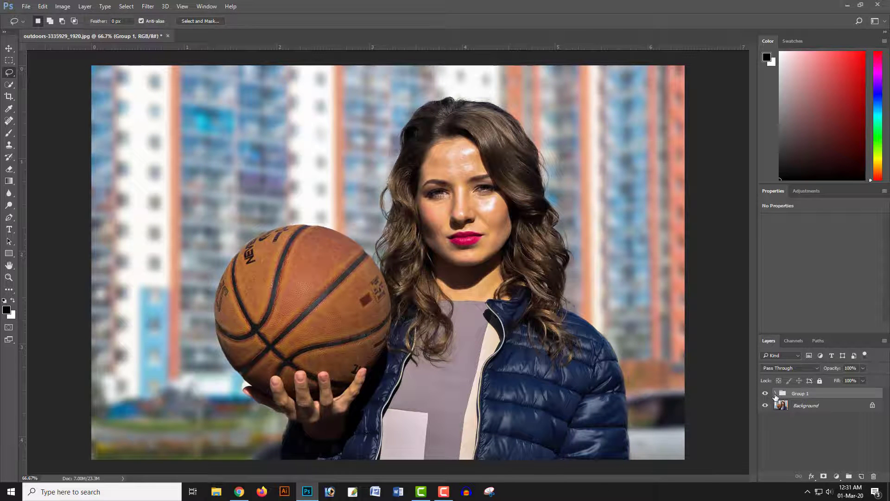
click(776, 394)
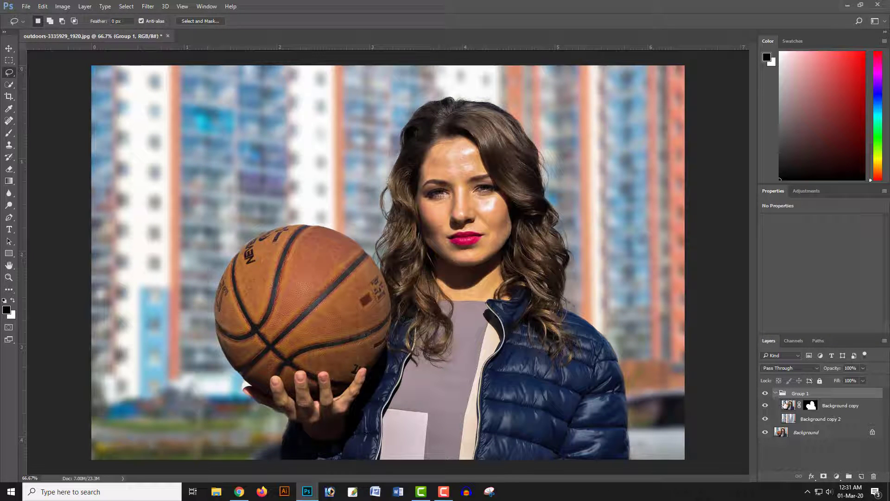
click(814, 423)
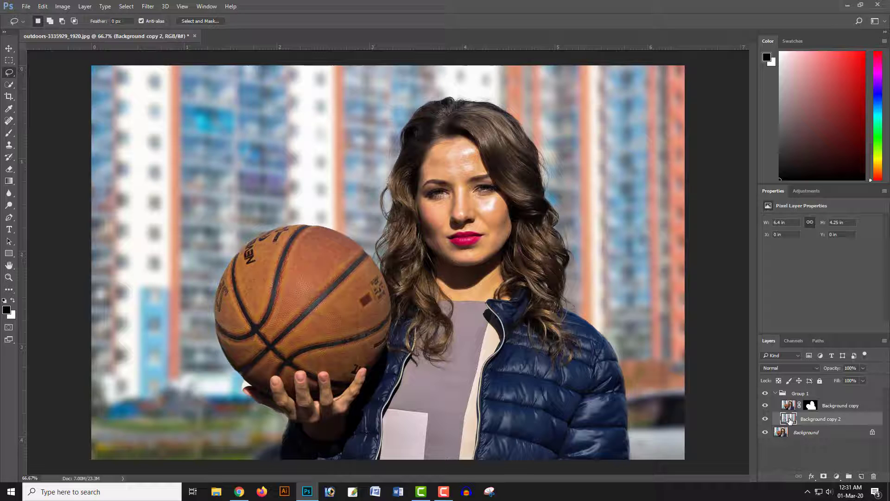
- Apply a 16.6-pixel Gaussian Blur to the Background copy 2 city layer
double_click(792, 422)
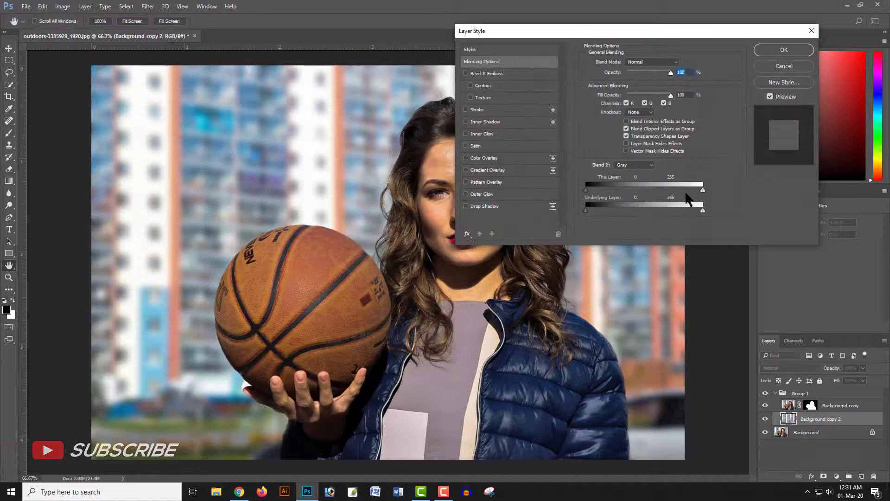
click(774, 62)
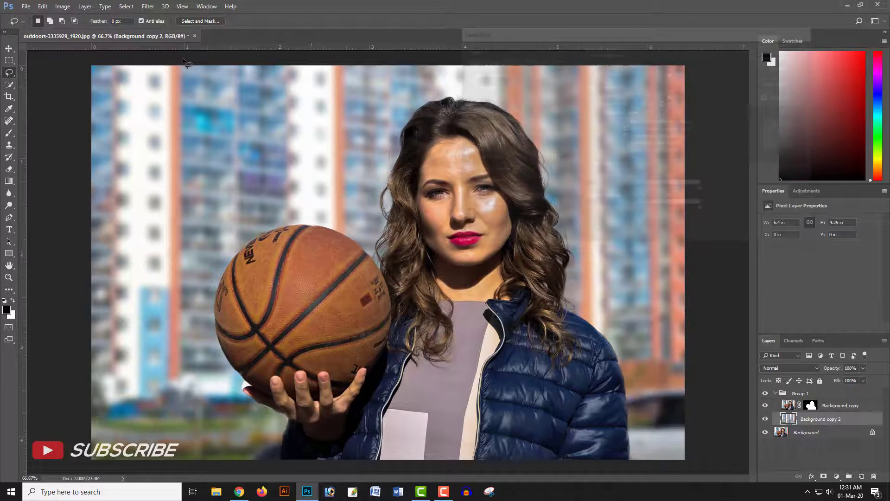
click(147, 5)
mouse_move(202, 109)
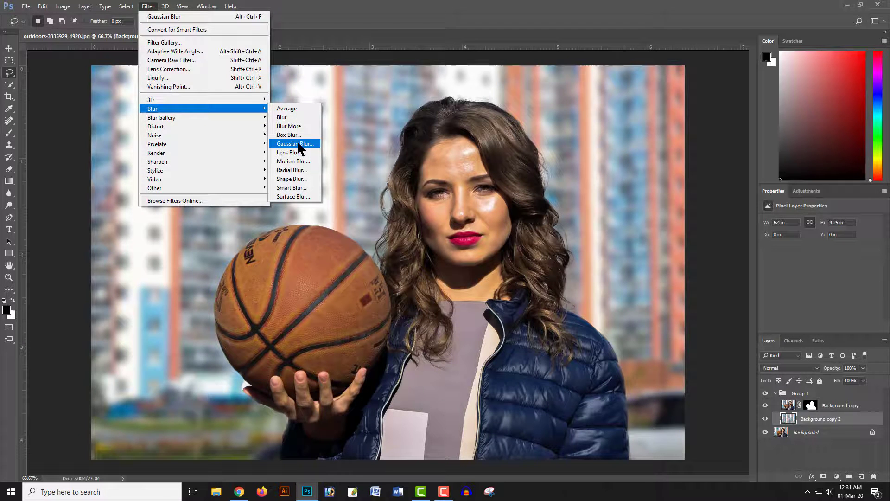
click(297, 142)
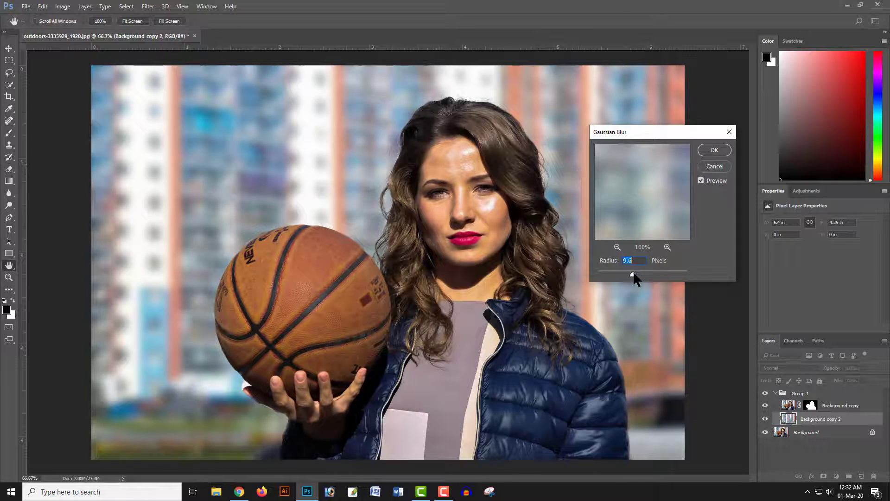
drag(639, 274, 642, 273)
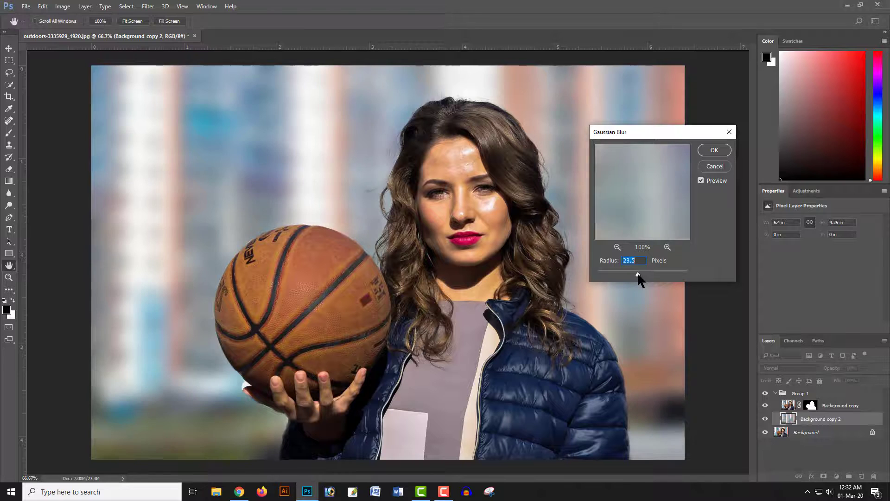
drag(638, 274, 635, 273)
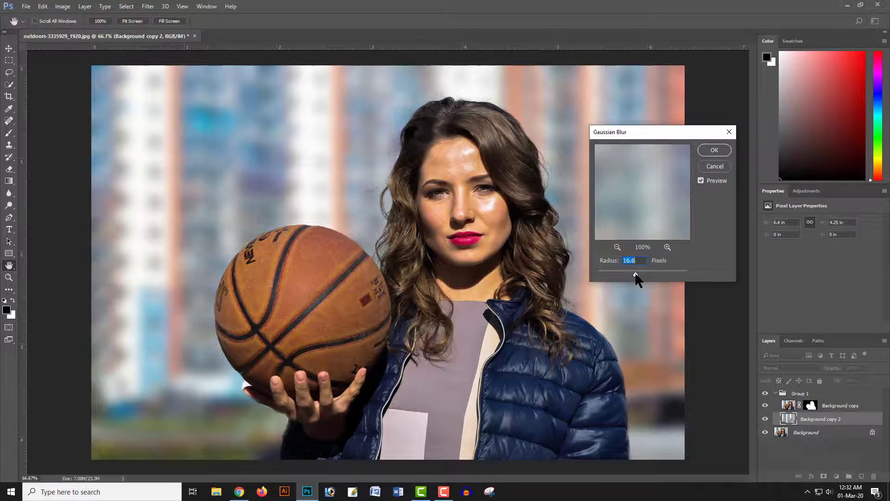
click(710, 148)
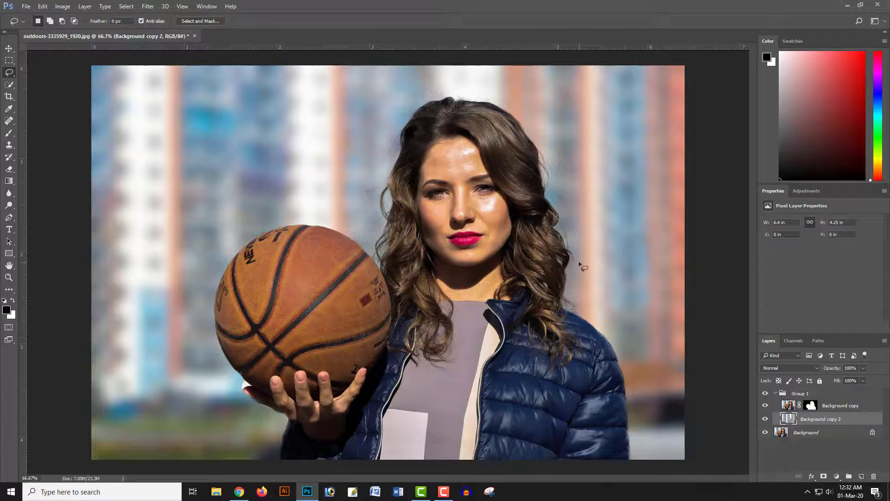
- Select Group 1 alone, undoing an accidental nested group, and collapse it in the Layers panel
ctrl+click(822, 420)
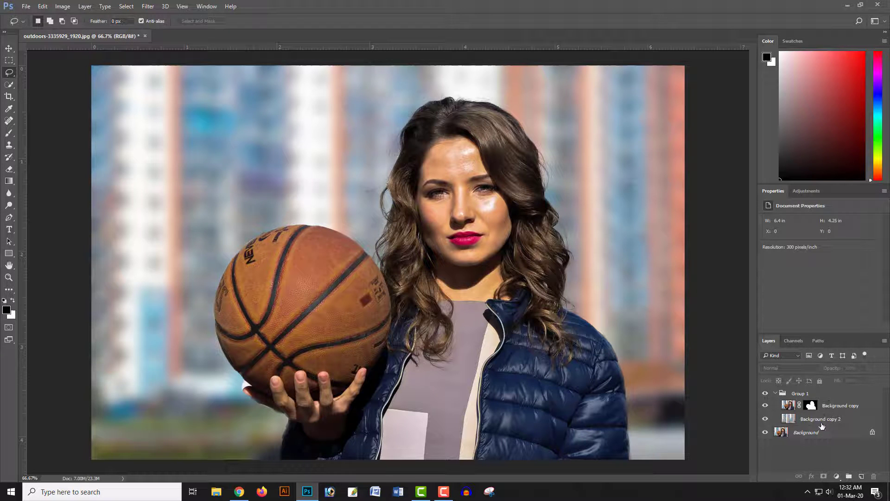
click(823, 422)
shift+click(830, 407)
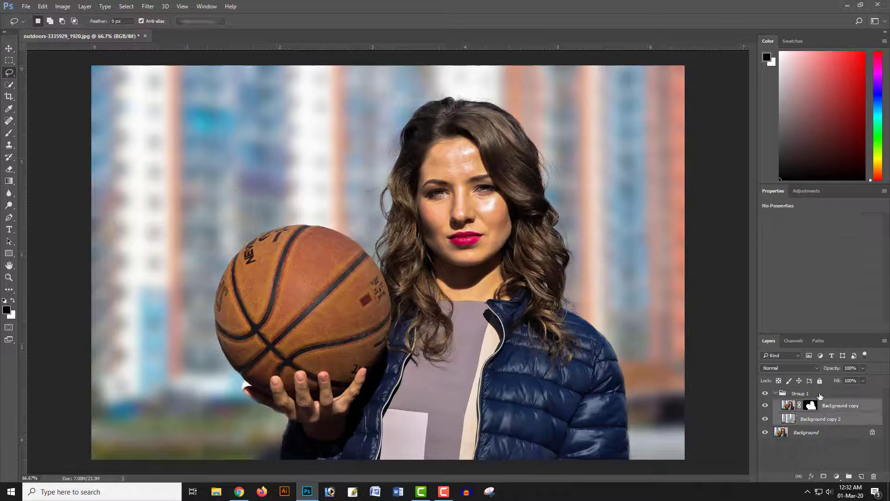
click(820, 396)
key(ctrl+g)
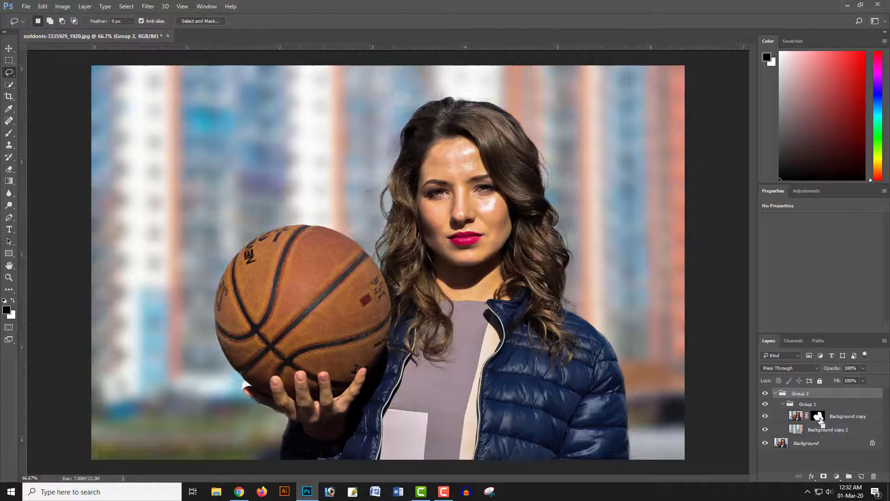
key(ctrl+shift+g)
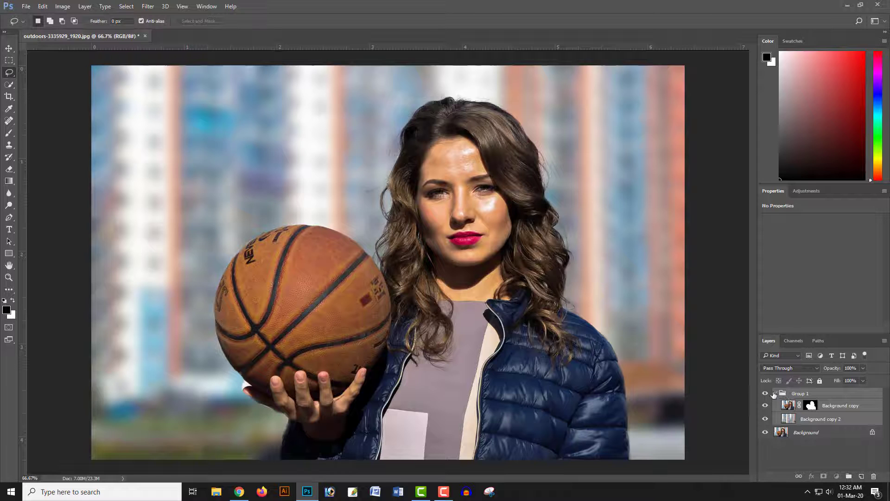
click(778, 397)
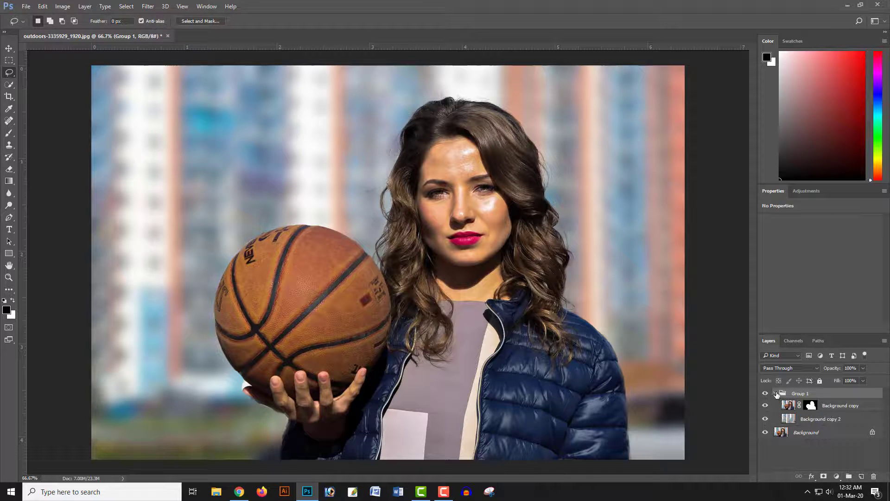
click(776, 393)
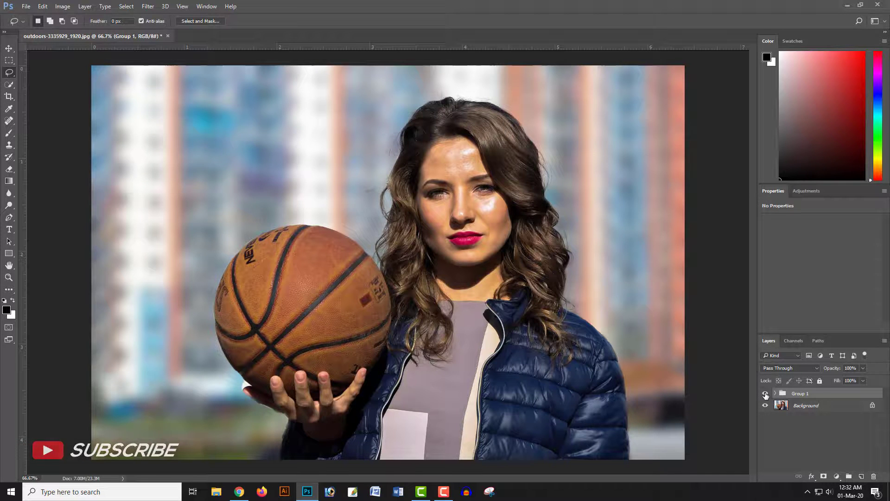
- Toggle Group 1's visibility off and on to compare, then expand it
click(766, 393)
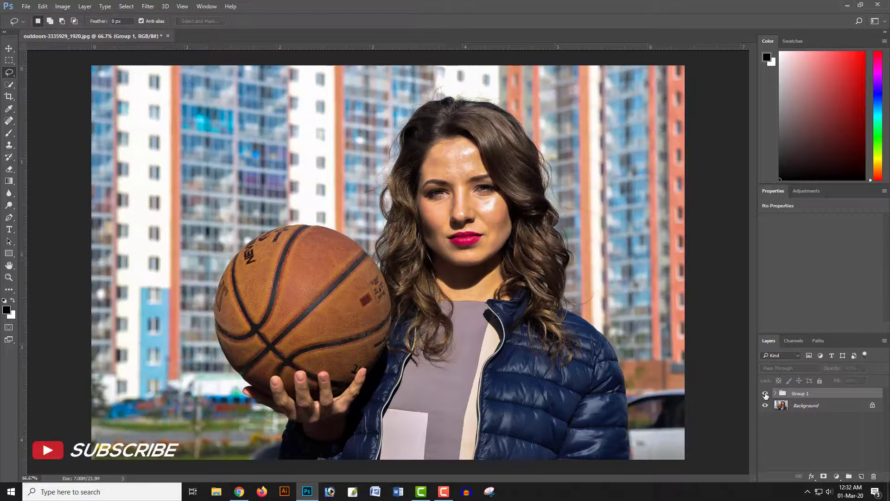
click(765, 394)
click(778, 394)
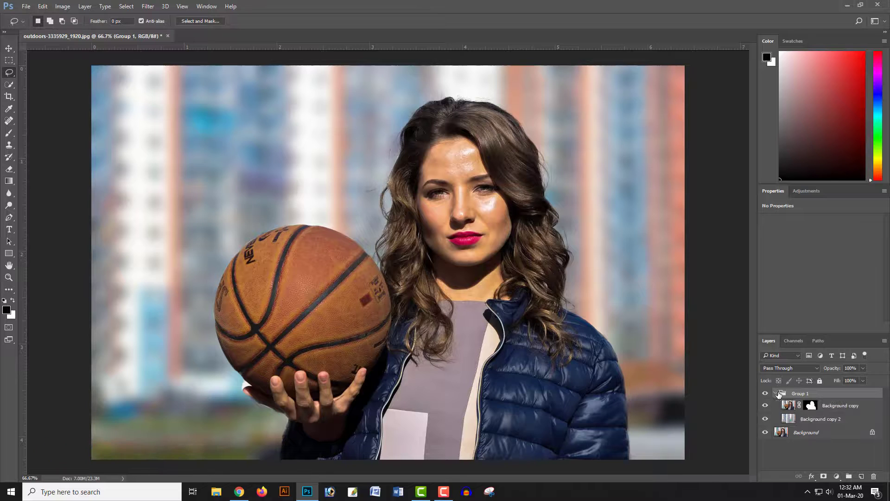
- Select the Background copy mask and hide the original Background layer
ctrl+click(811, 407)
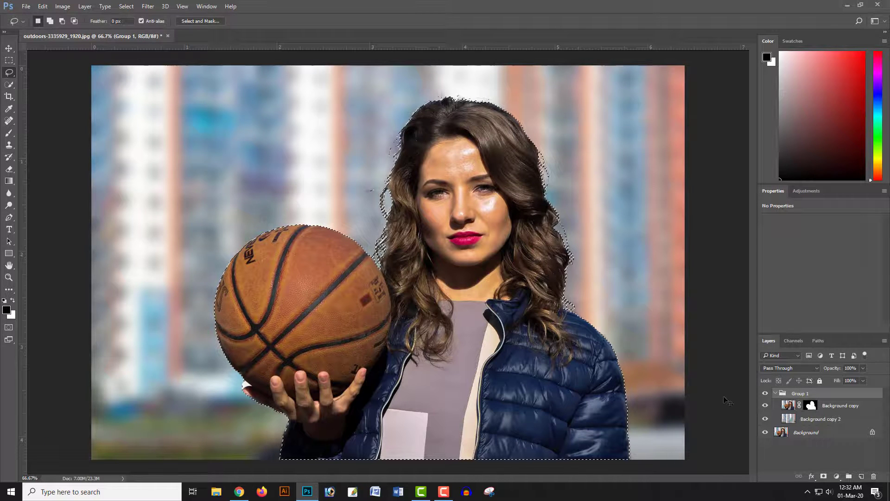
click(794, 408)
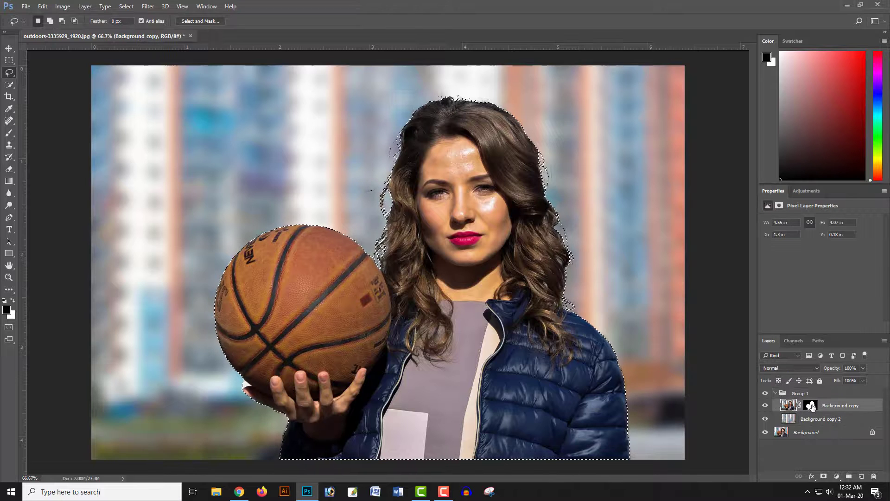
click(817, 407)
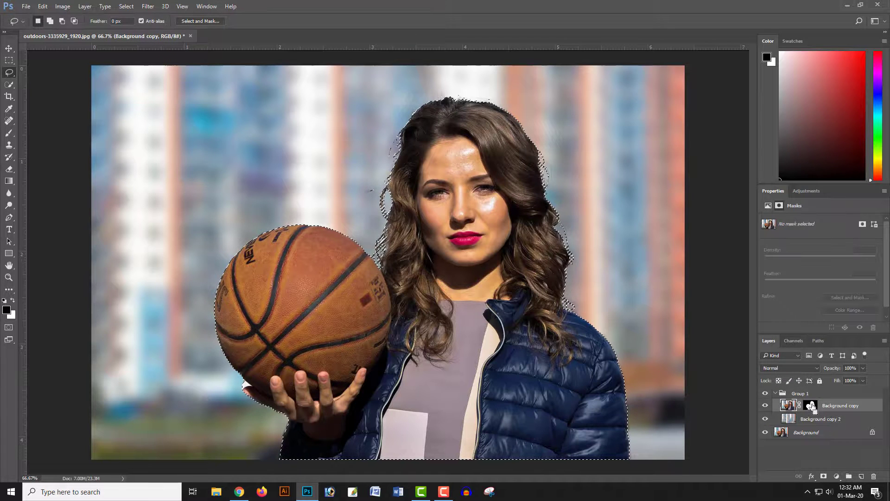
click(804, 449)
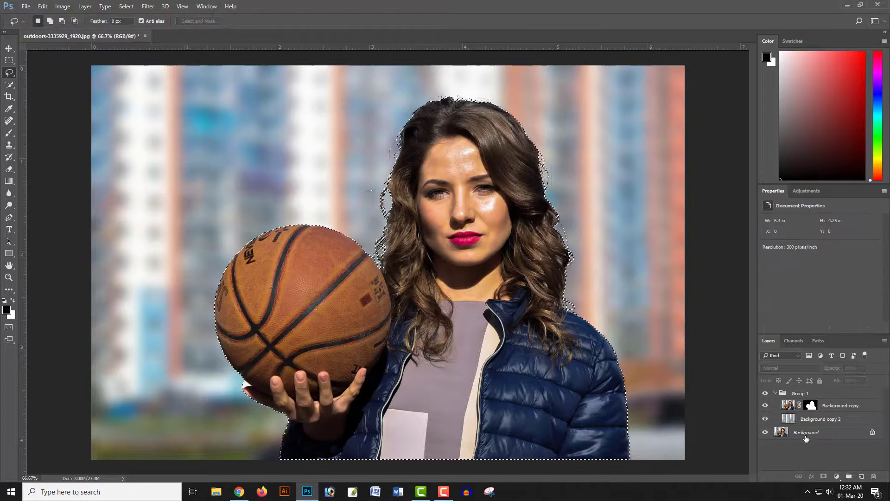
click(766, 433)
key(ctrl+d)
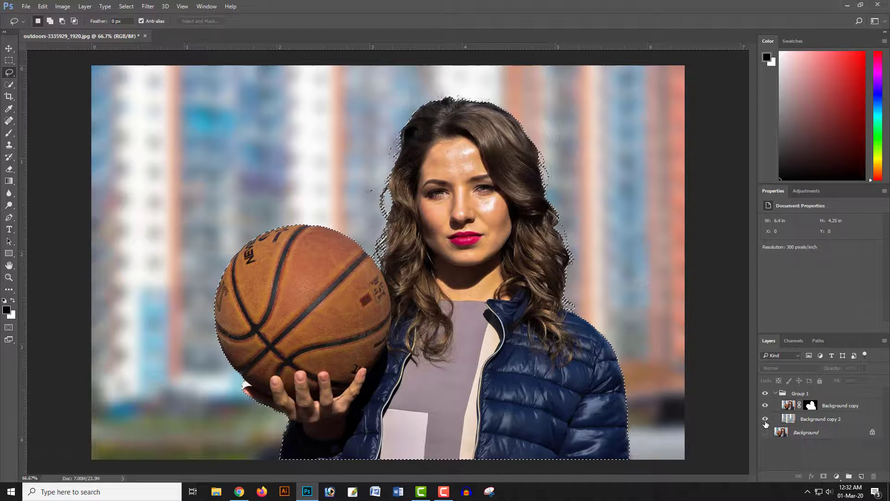
- Hide Background copy 2 and display the cutout's layer mask alone on the canvas
click(766, 420)
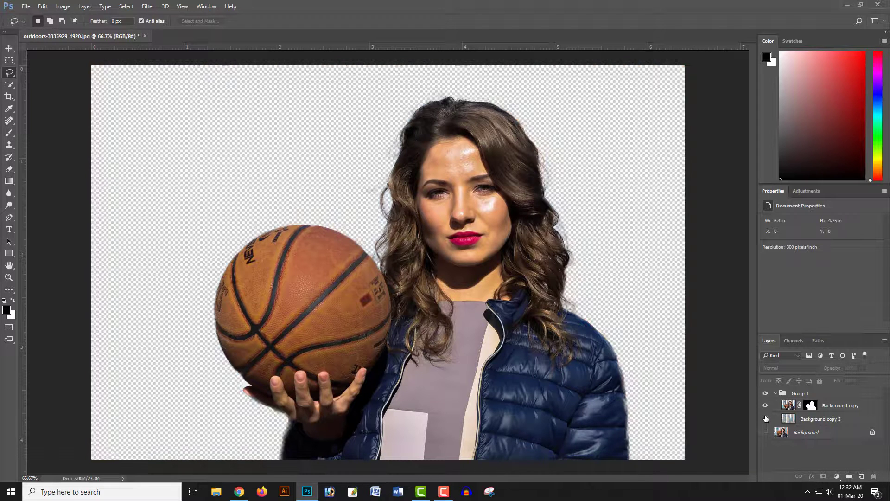
ctrl+click(811, 407)
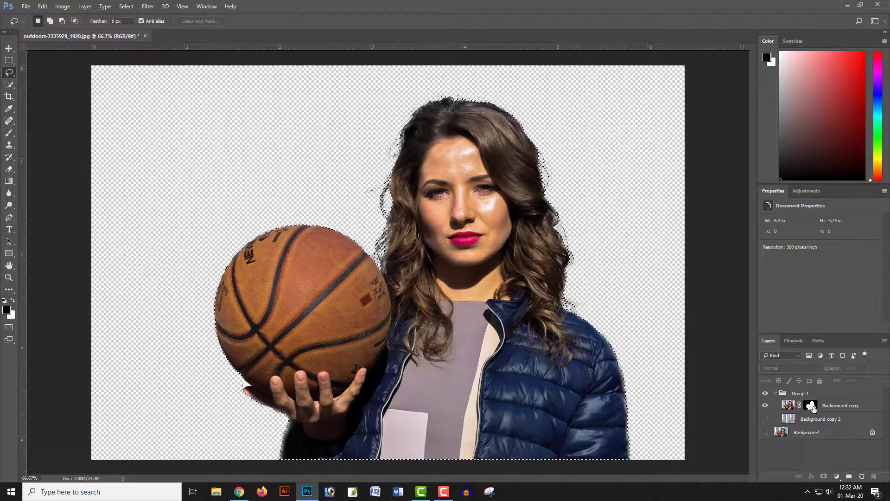
alt+click(812, 406)
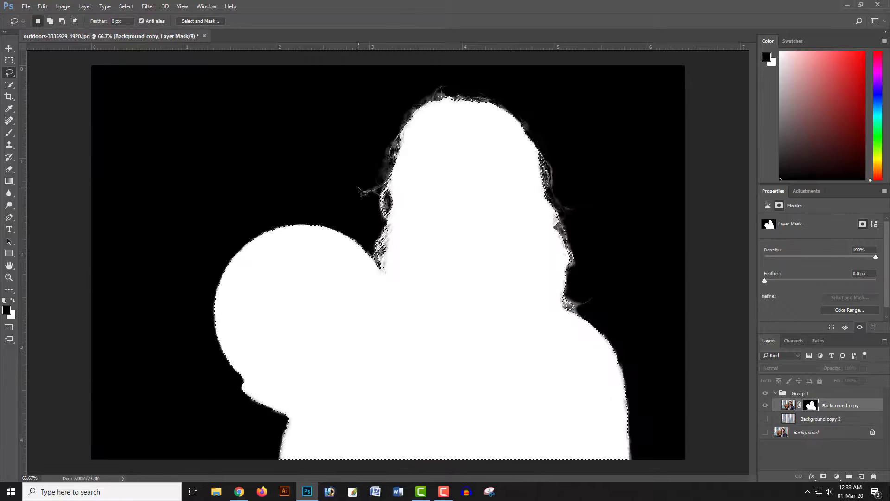
- Zoom into the mask and paint black over the stray hair strand beside the head
key(ctrl+d)
scroll(357, 190, up, 1)
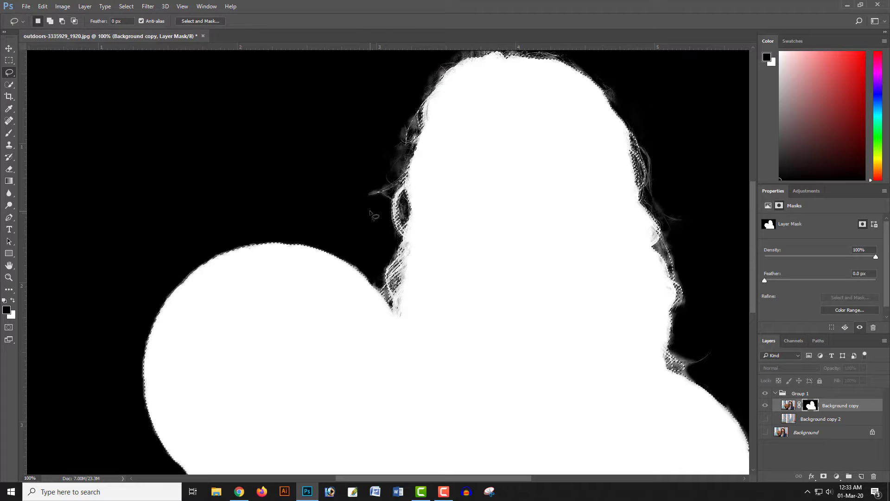
scroll(373, 216, up, 1)
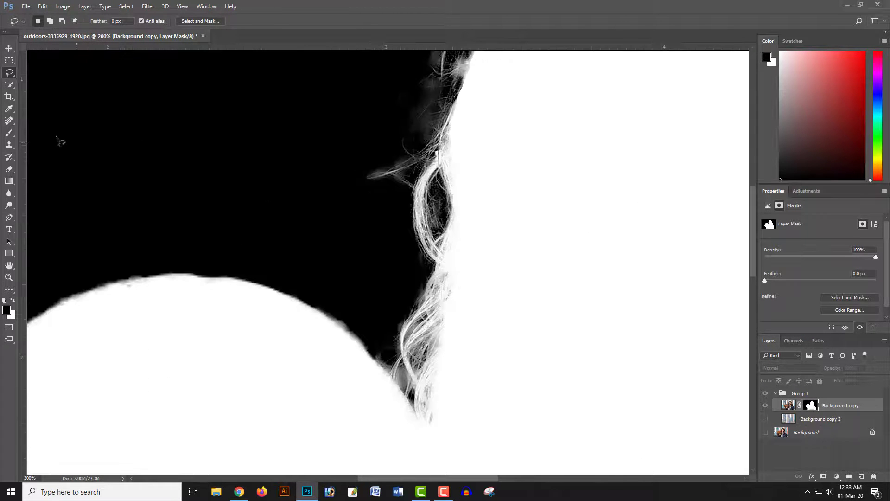
click(8, 133)
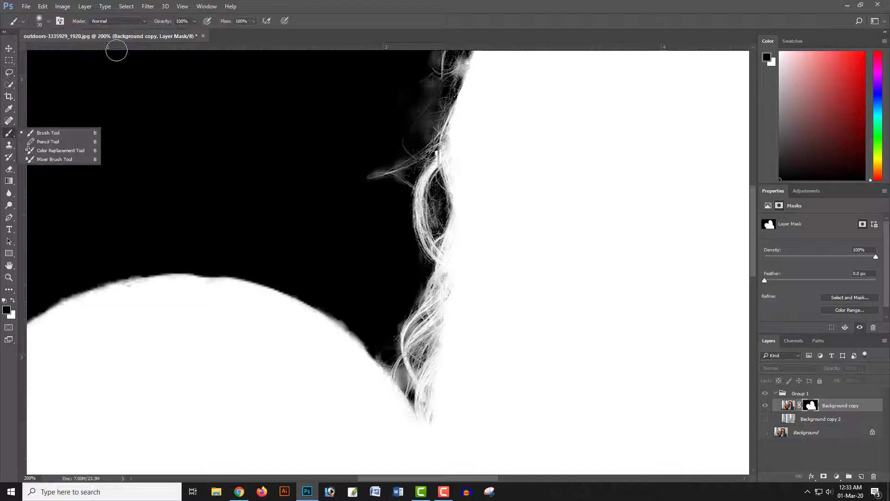
click(51, 133)
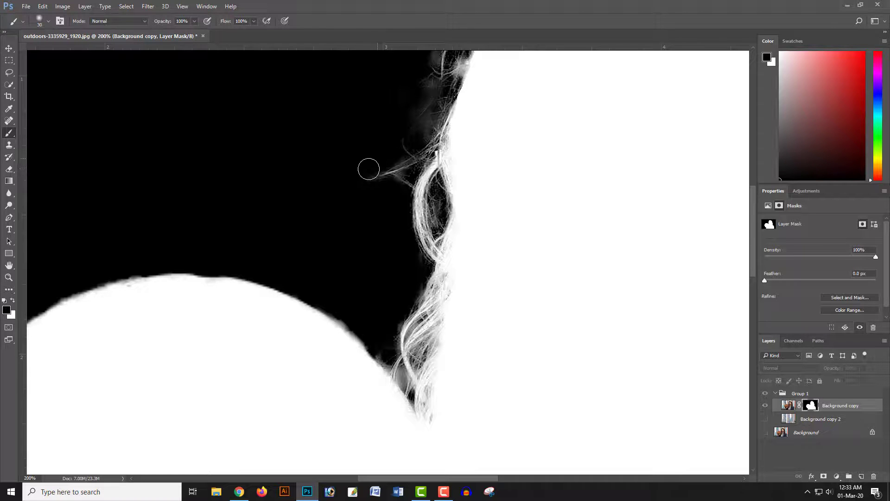
drag(367, 169, 371, 183)
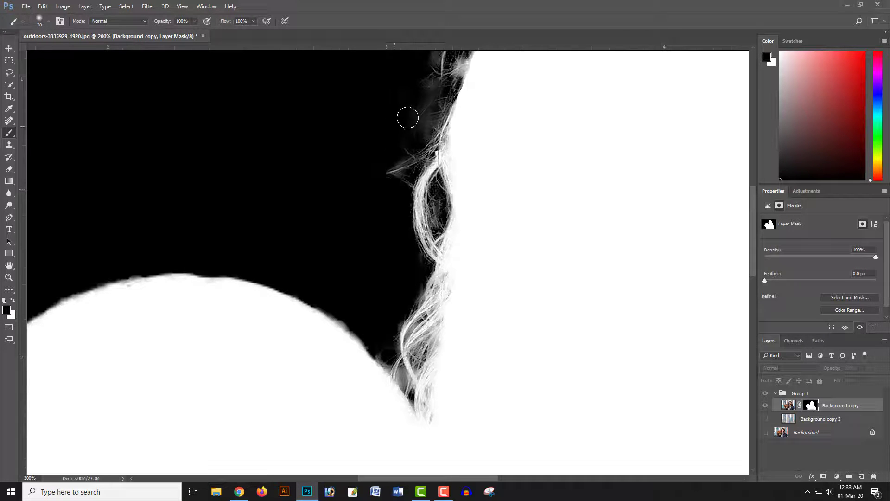
- Paint white along the left hairline, check the remaining hair edges, then zoom out
drag(394, 88, 339, 274)
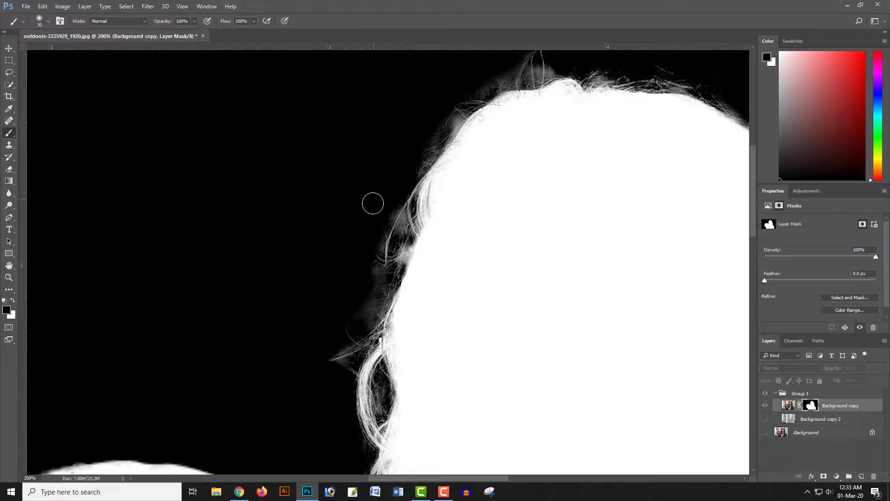
drag(475, 101, 338, 225)
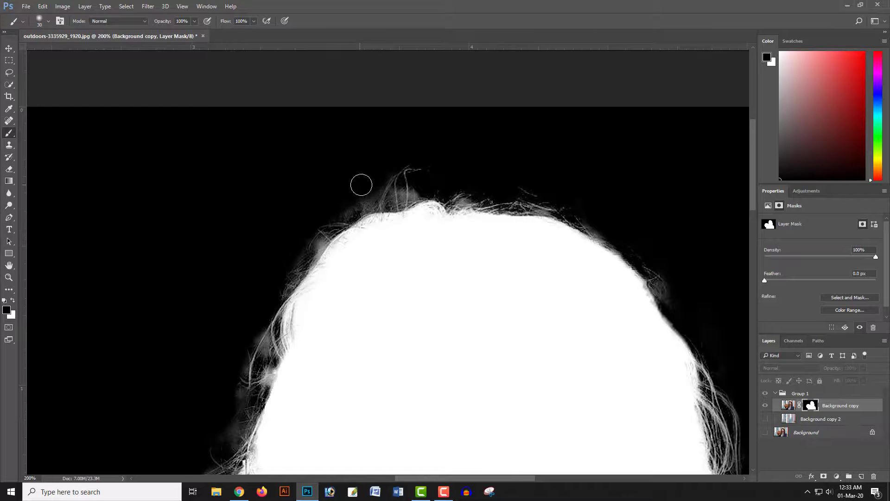
drag(469, 219, 364, 194)
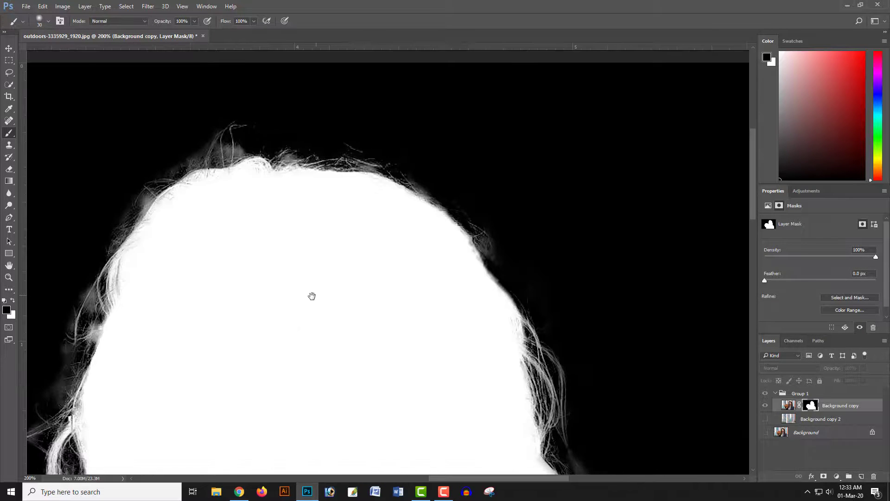
mouse_move(312, 296)
mouse_down()
mouse_move(431, 207)
mouse_move(492, 183)
mouse_up()
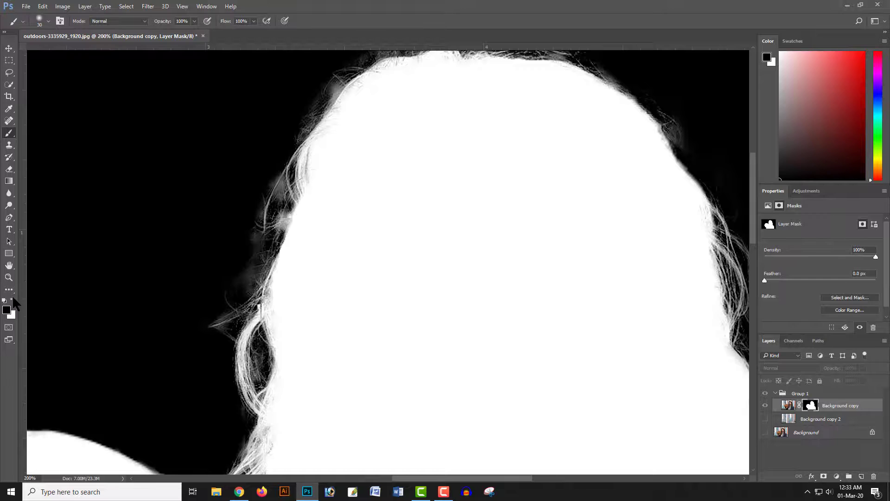
click(13, 300)
drag(364, 88, 315, 162)
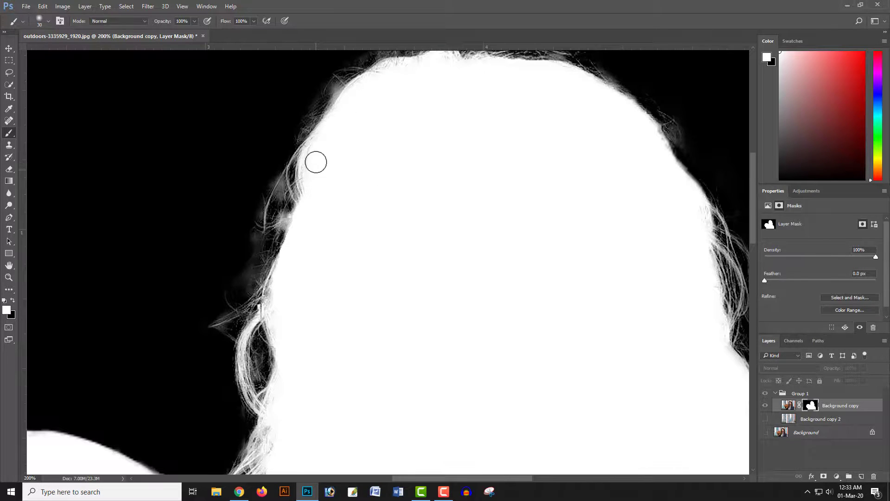
drag(357, 280, 360, 180)
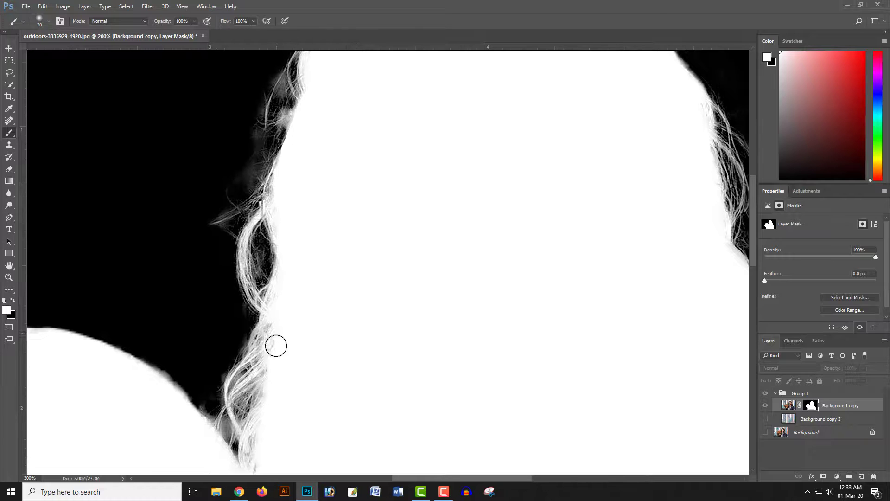
drag(362, 241, 332, 229)
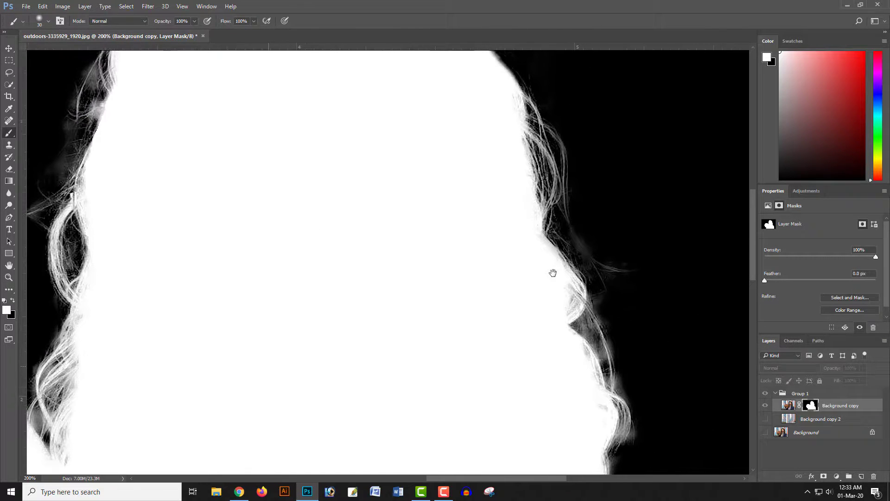
drag(517, 368, 476, 174)
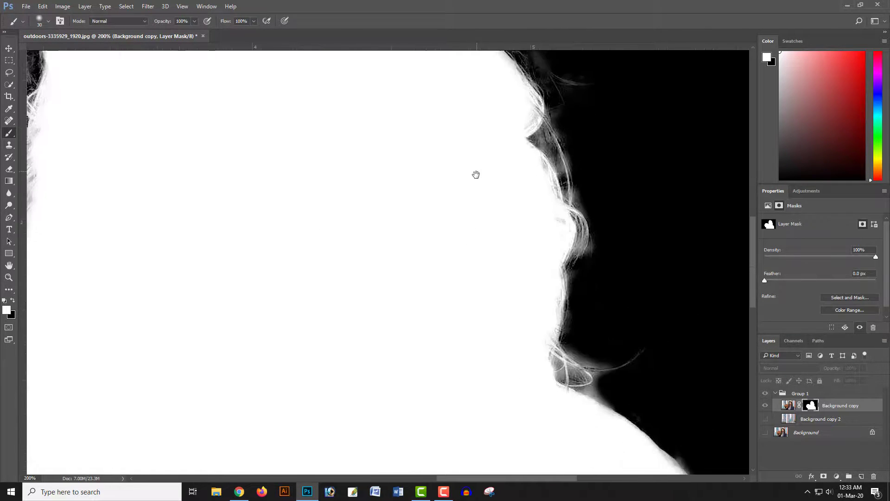
key(ctrl+minus)
key(ctrl+minus)
key(ctrl+minus)
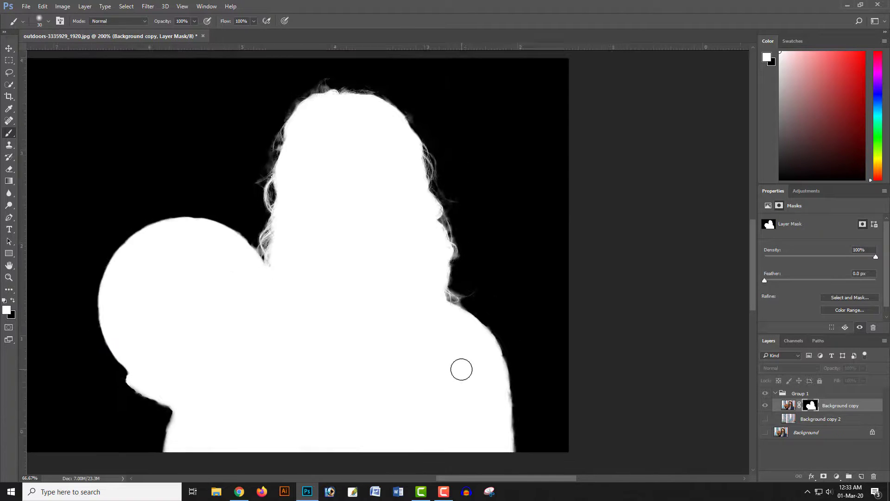
key(ctrl+plus)
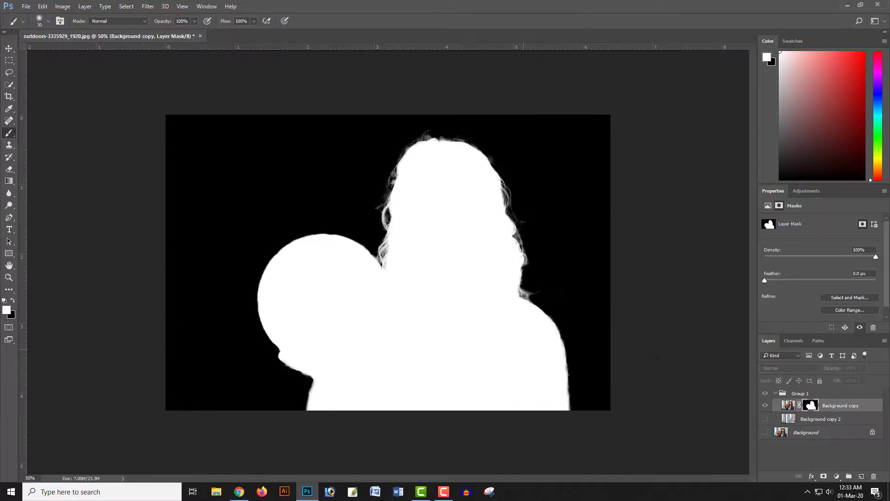
- Leave mask view, show Background copy 2 again and collapse Group 1
alt+click(815, 406)
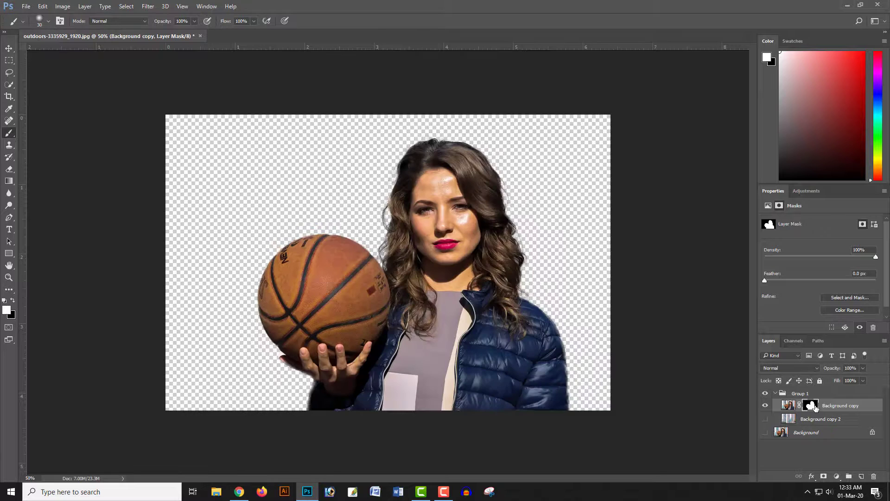
click(765, 419)
click(765, 433)
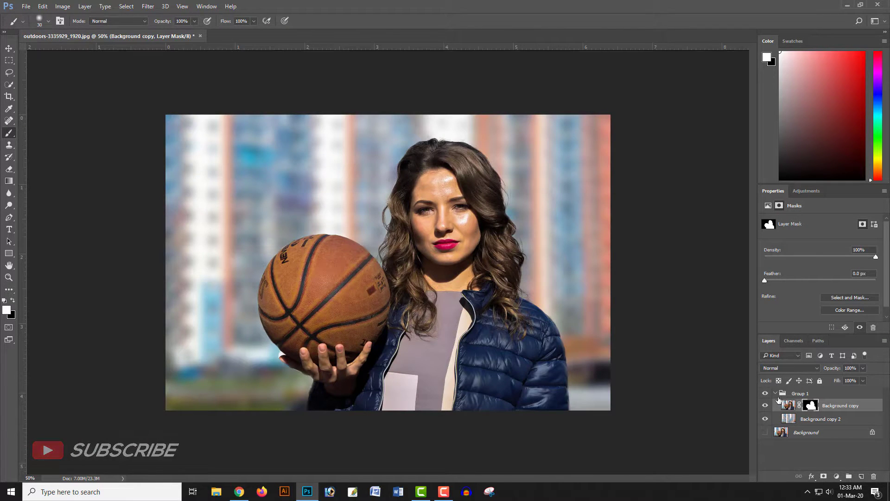
click(788, 393)
click(776, 393)
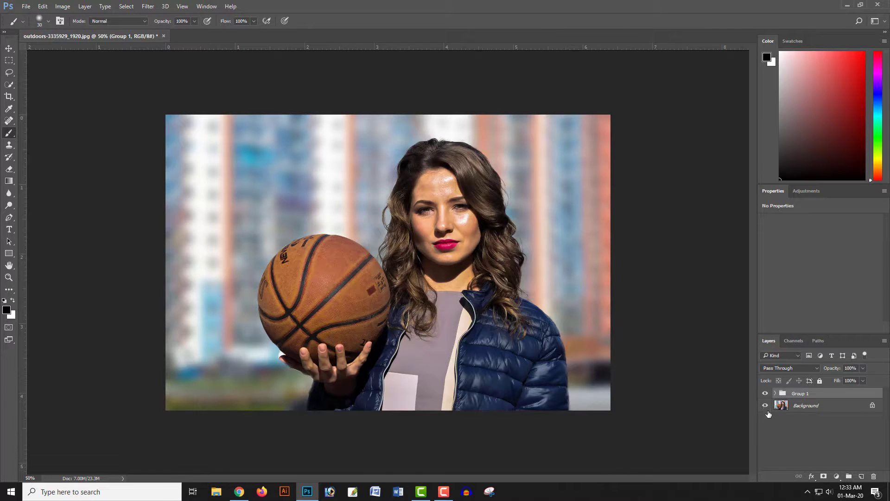
- Toggle Group 1's visibility repeatedly to compare the blurred composite with the sharp original
click(765, 394)
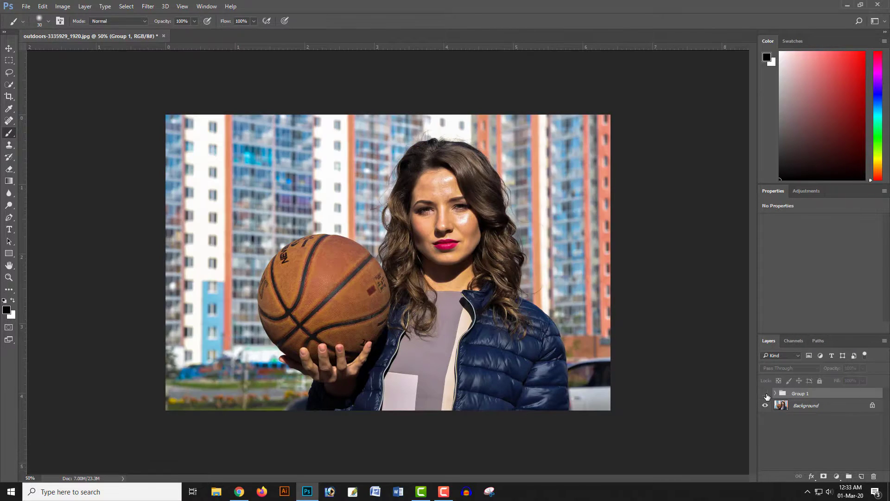
click(766, 394)
click(766, 394)
click(766, 394)
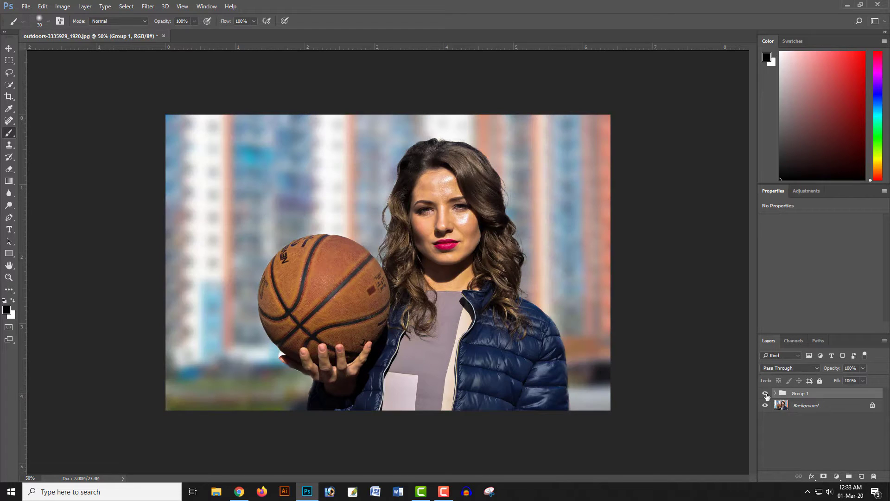
click(765, 394)
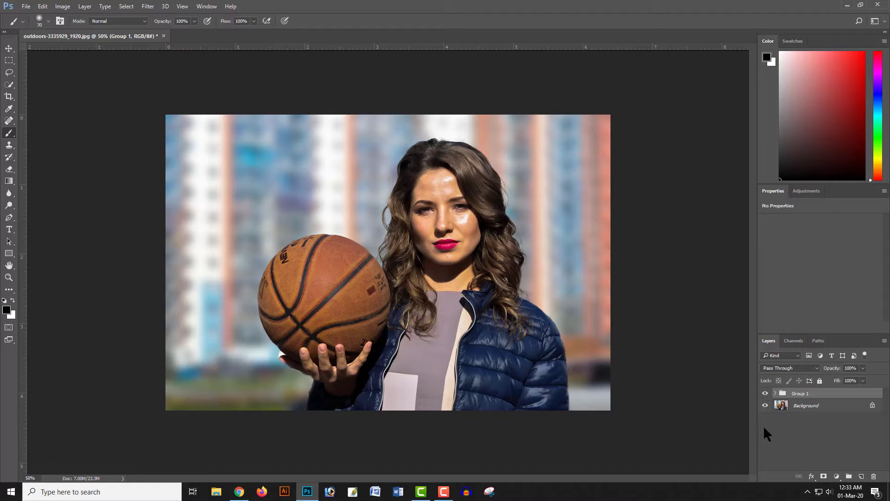